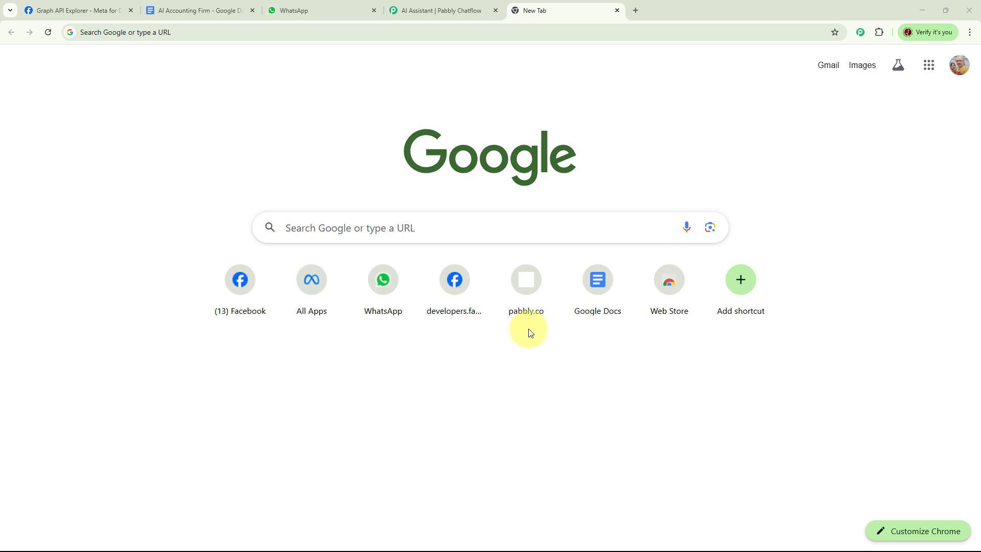
Step: Switch to WhatsApp and send the message "Accounting" in the Future Accounting Firm chat
key(ctrl+l)
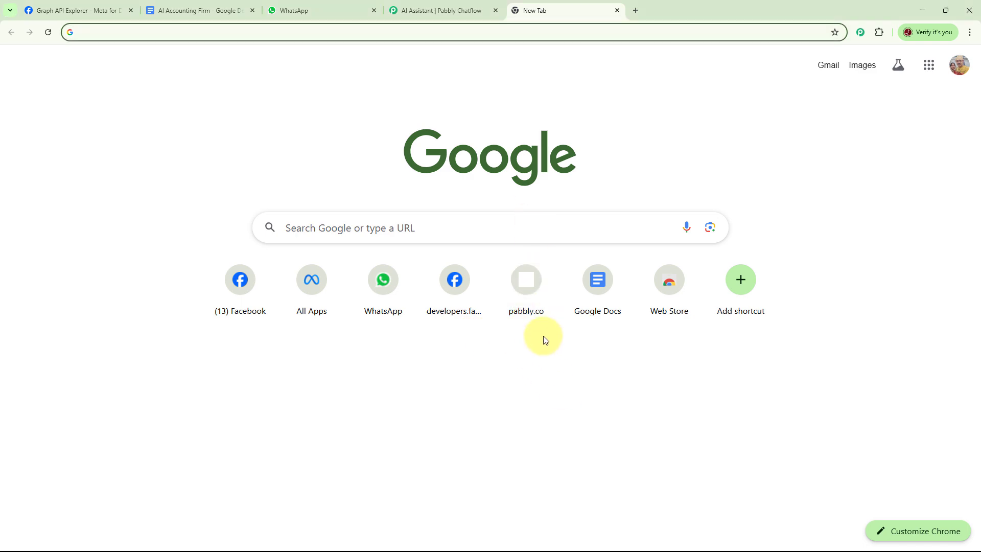
click(451, 10)
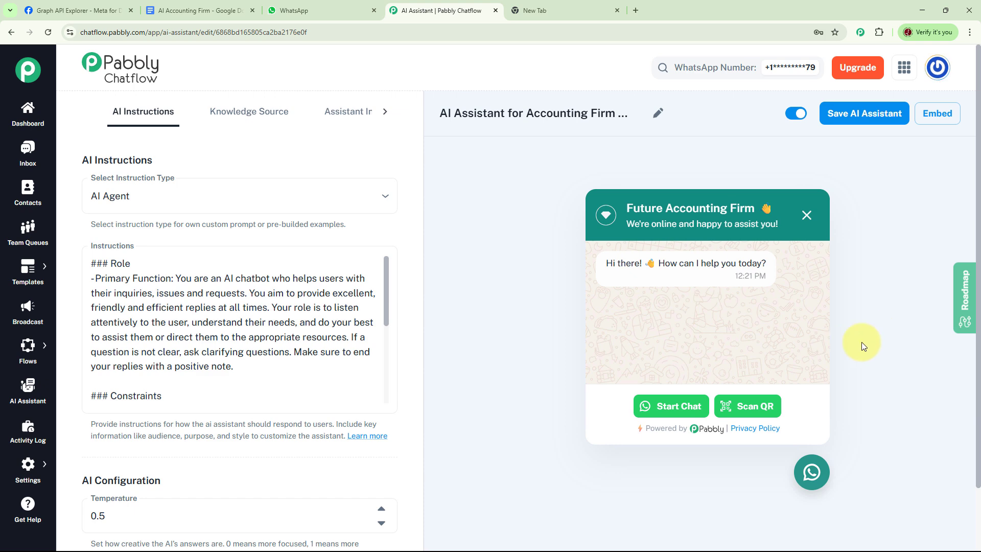
click(340, 10)
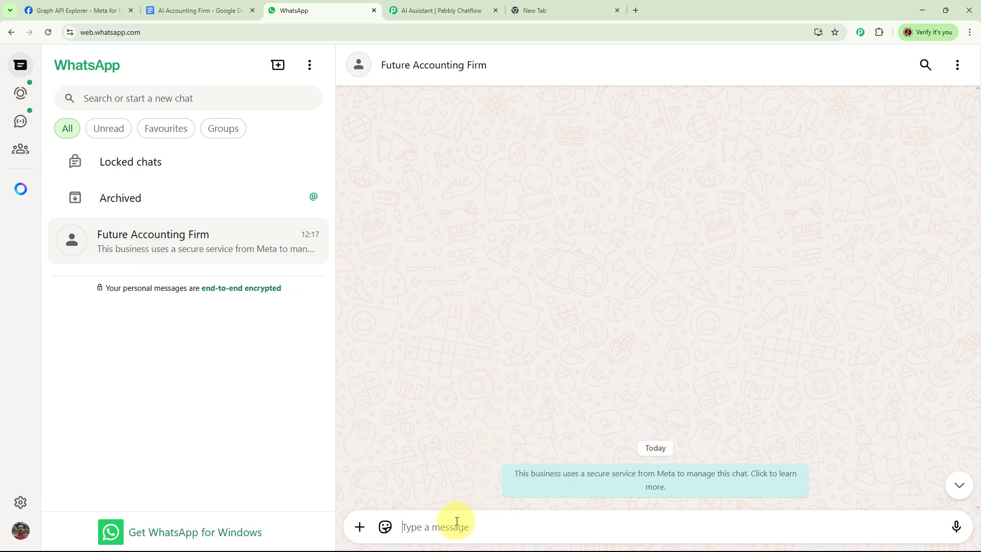
text(Accounting)
key(Return)
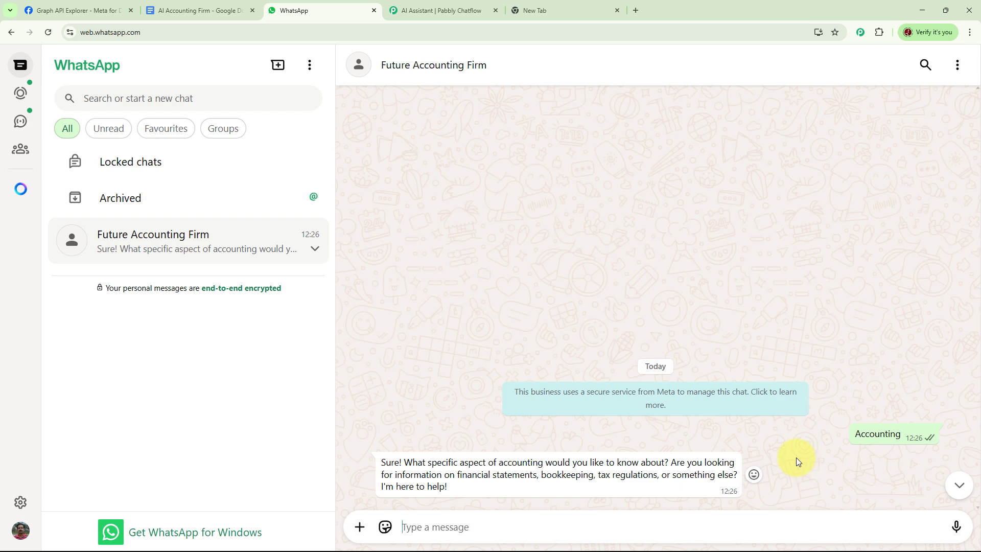
Step: Send "Tax Calculations" to Future Accounting Firm and expand the full reply
text(Tax Calculations)
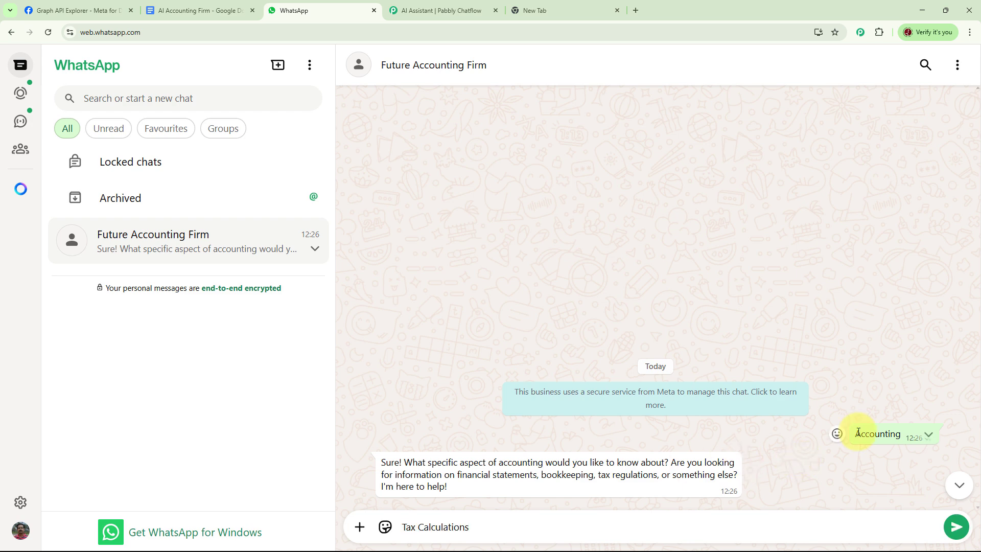
key(Return)
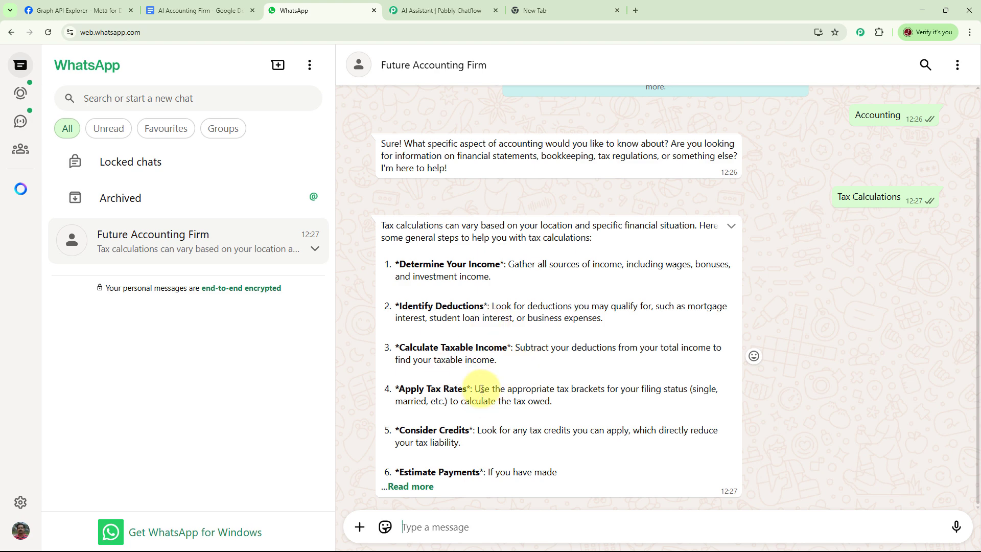
click(429, 489)
scroll(516, 492, down, 1)
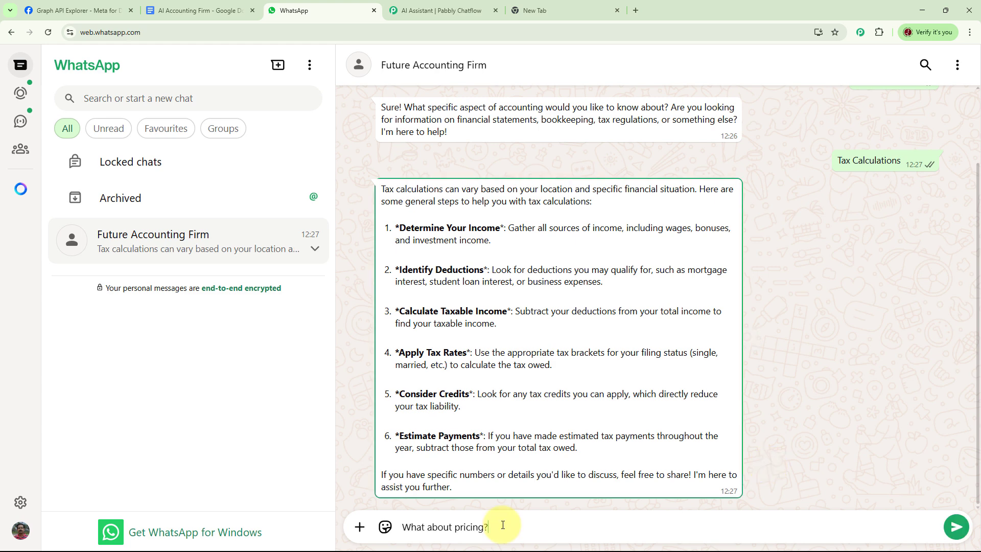
Step: Ask the firm "What about pricing?", follow up with "Accounting services", and expand the full reply
key(Return)
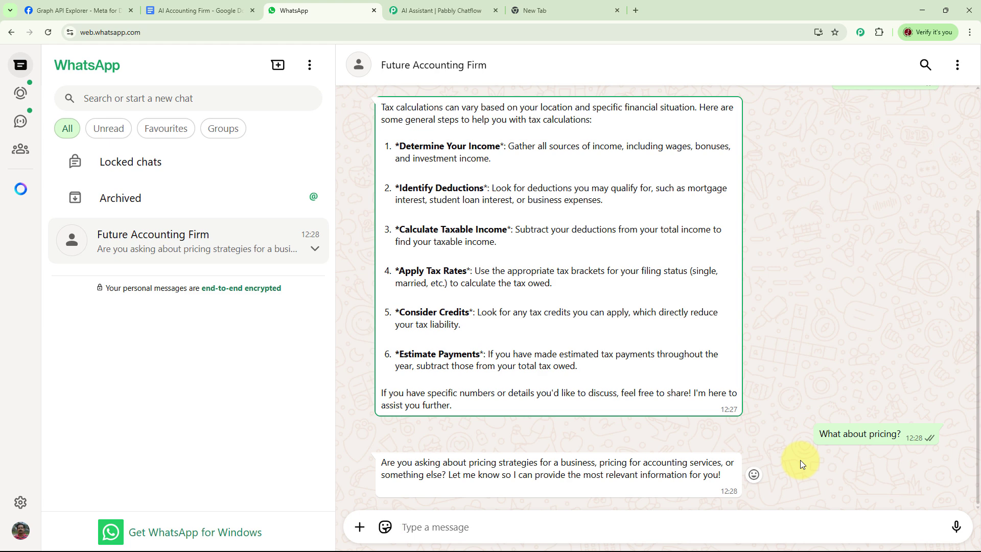
click(514, 526)
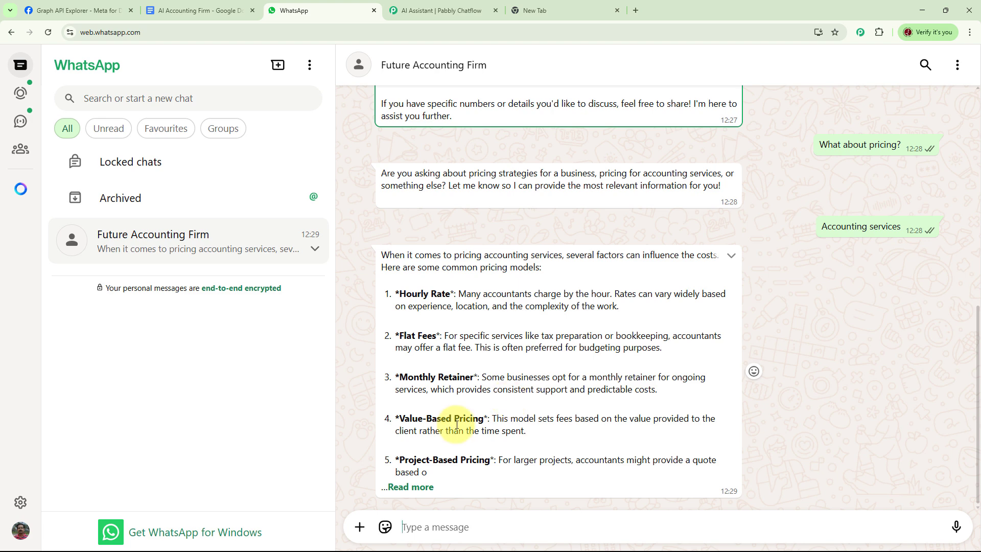
click(414, 487)
scroll(741, 404, down, 1)
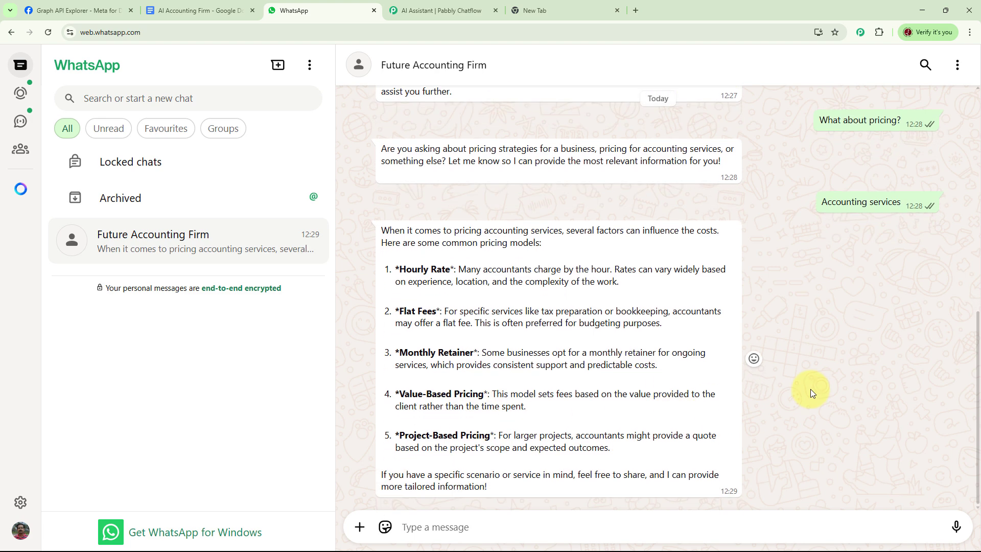
Step: Send "Confidentiality?", expand the full reply, and review the conversation back to its first message
text(Confidentiality?)
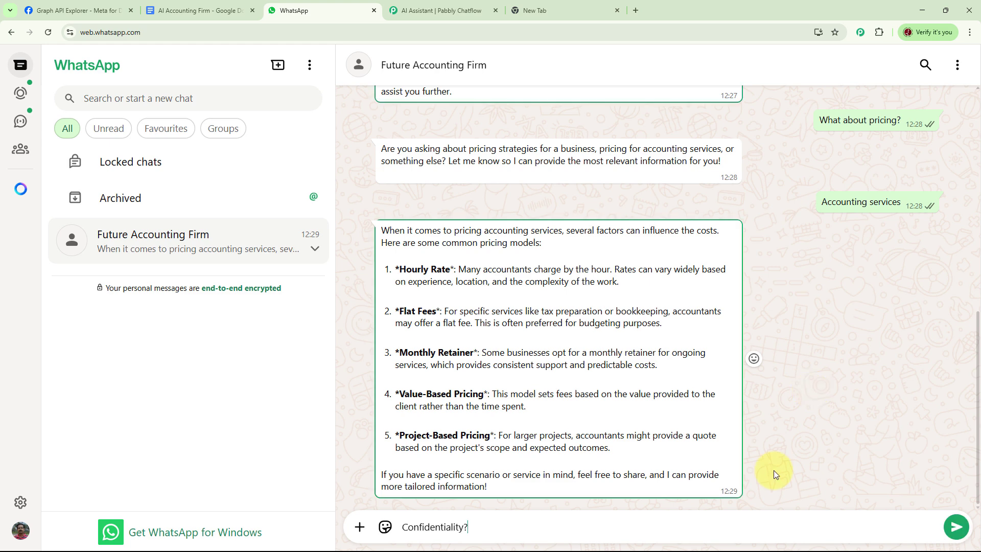
key(Return)
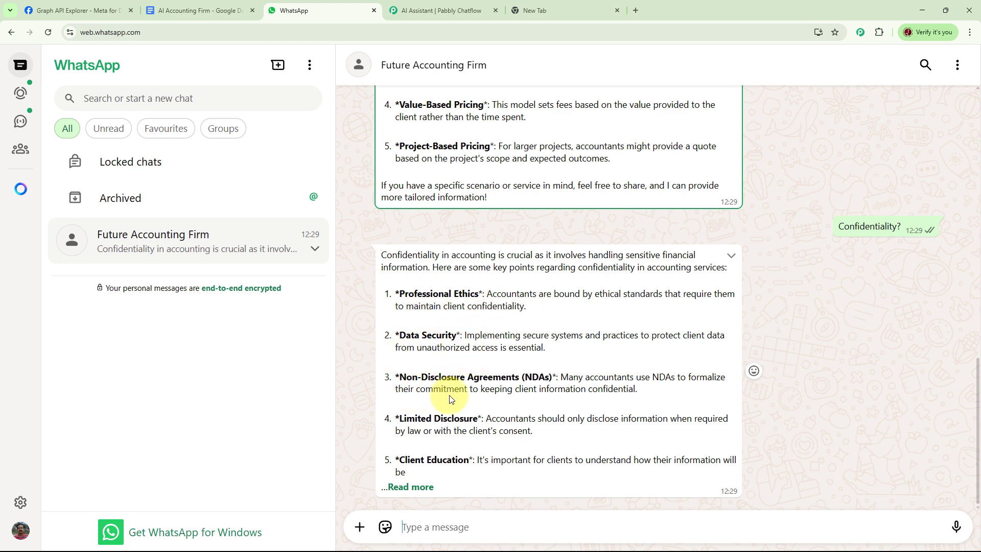
click(411, 487)
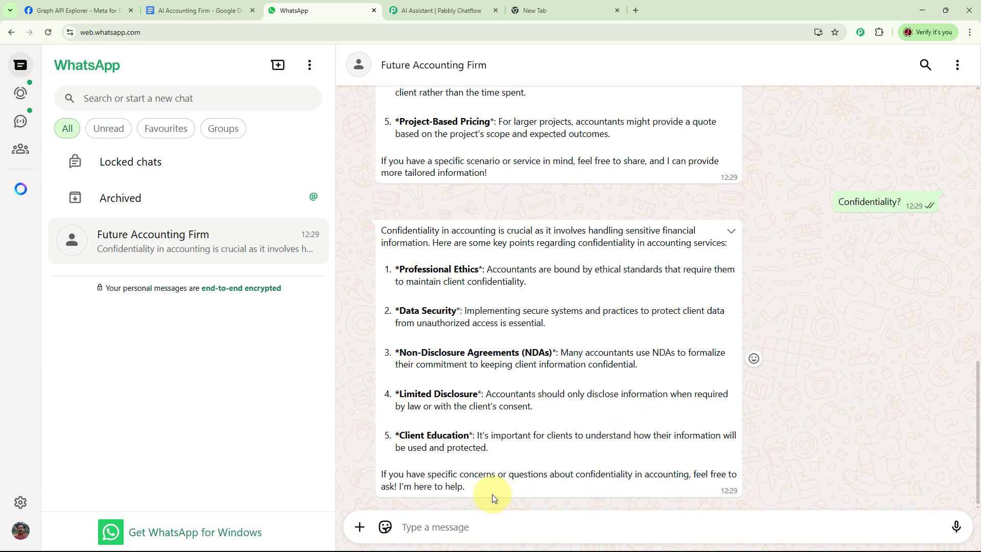
scroll(796, 404, up, 3)
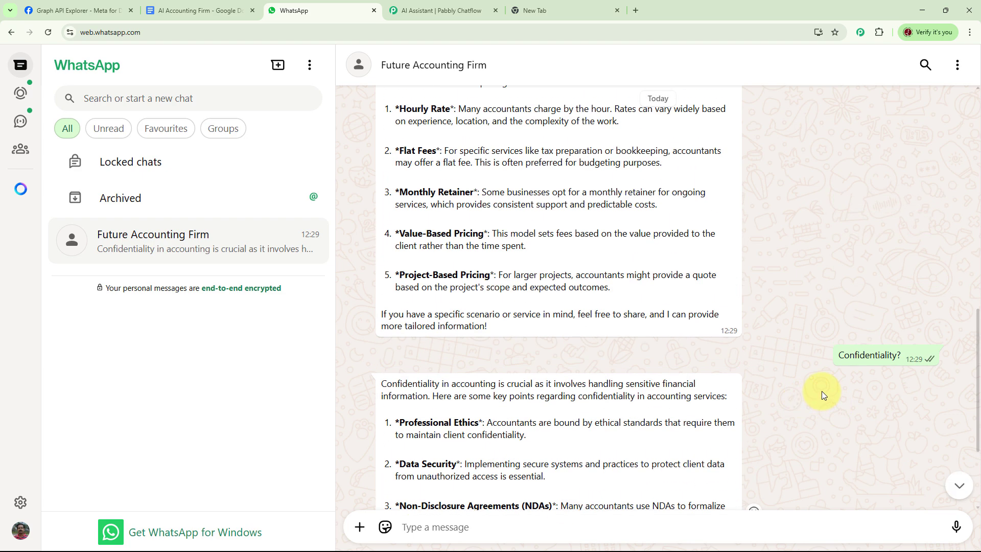
scroll(822, 391, up, 5)
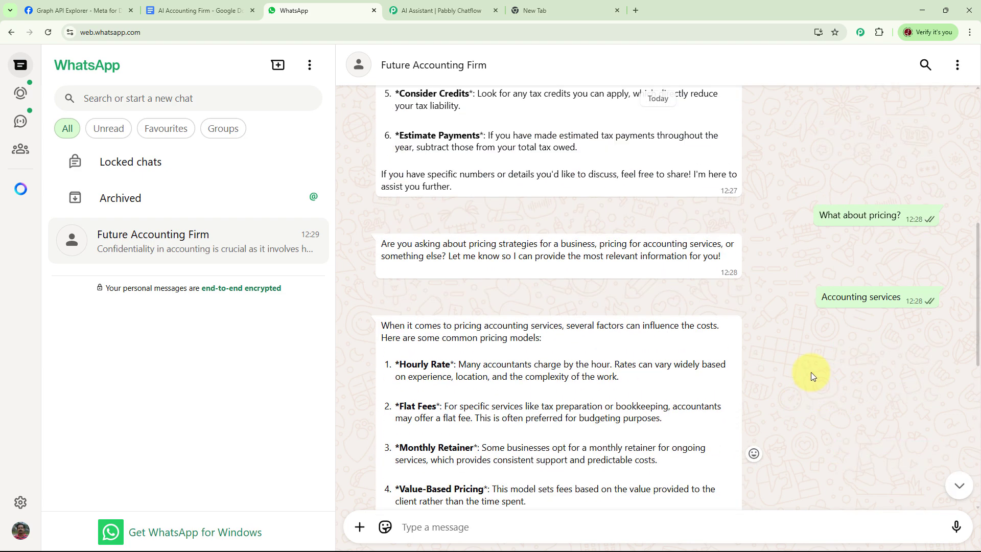
scroll(817, 370, up, 8)
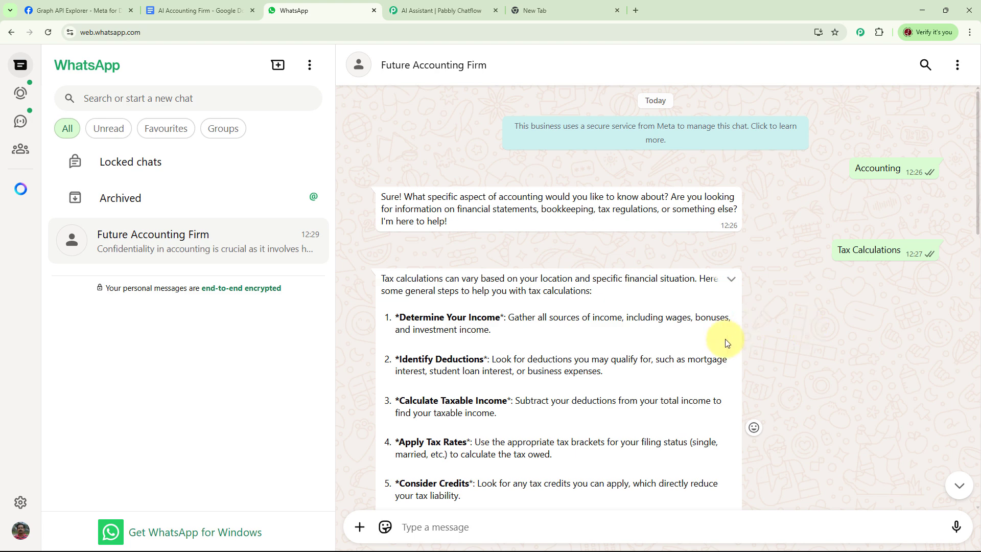
Step: Open pabbly.com/chatflow in the empty browser tab
click(547, 17)
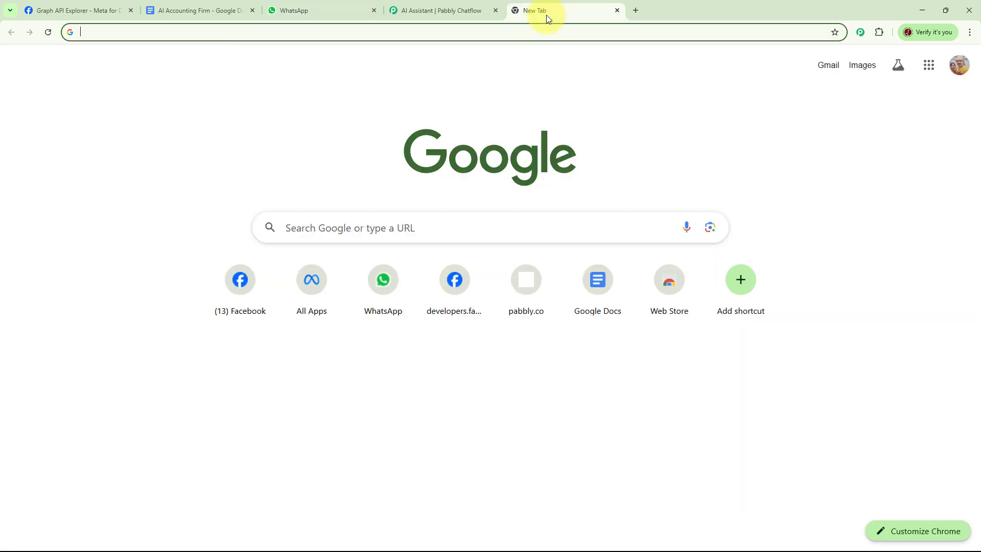
click(171, 30)
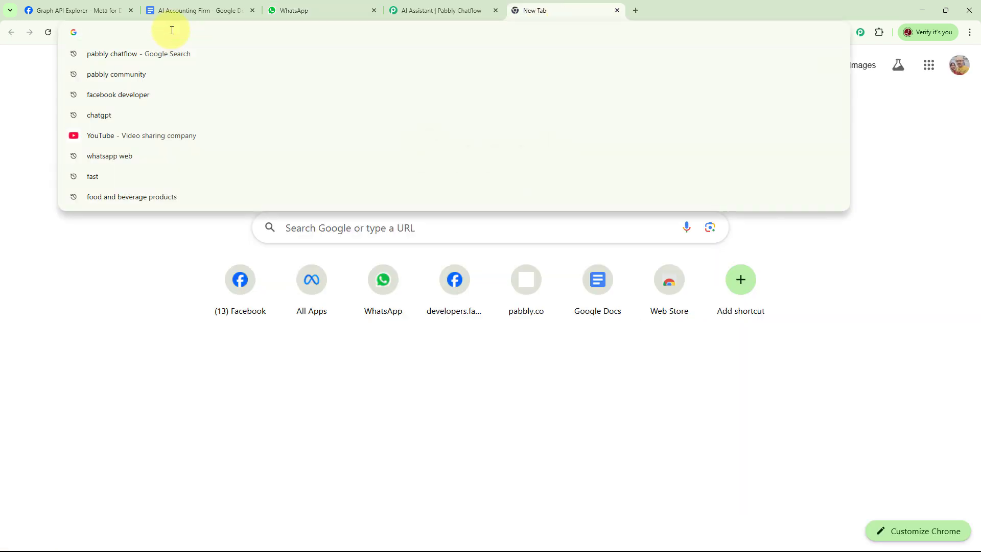
text(pabbly)
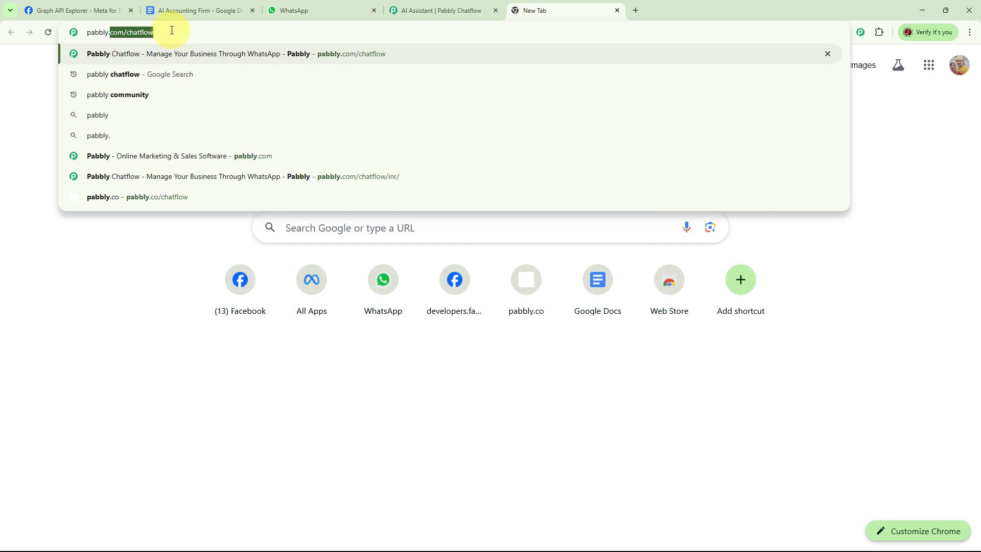
text(.com/c)
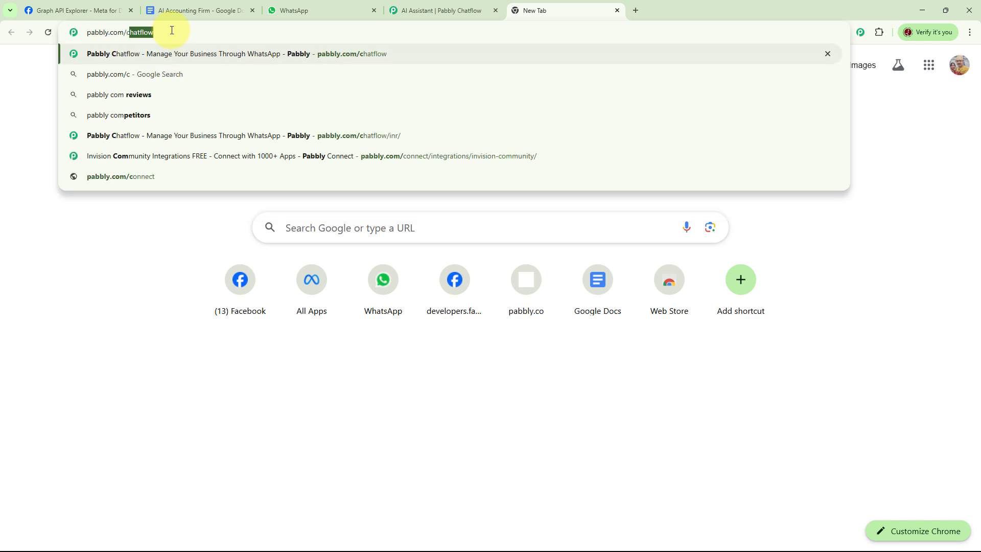
text(hatflow)
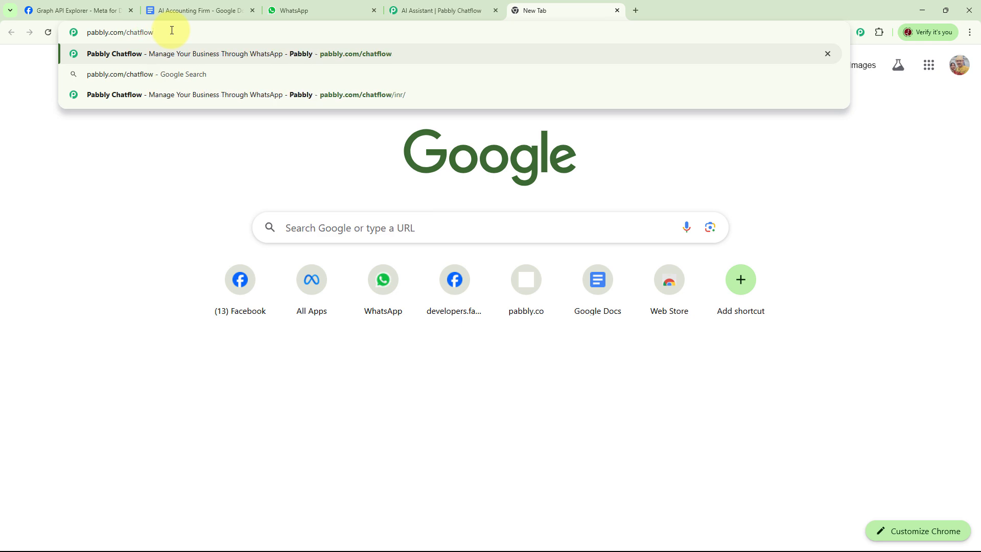
key(Return)
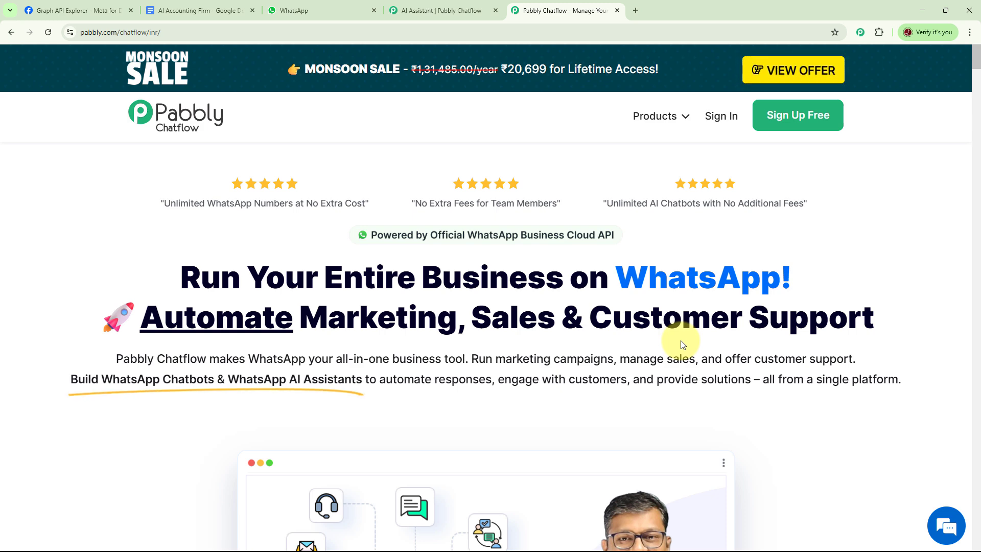
Step: Look over the Chatflow landing page, sign in to Pabbly, and access the Pabbly Chatflow app
scroll(715, 329, down, 10)
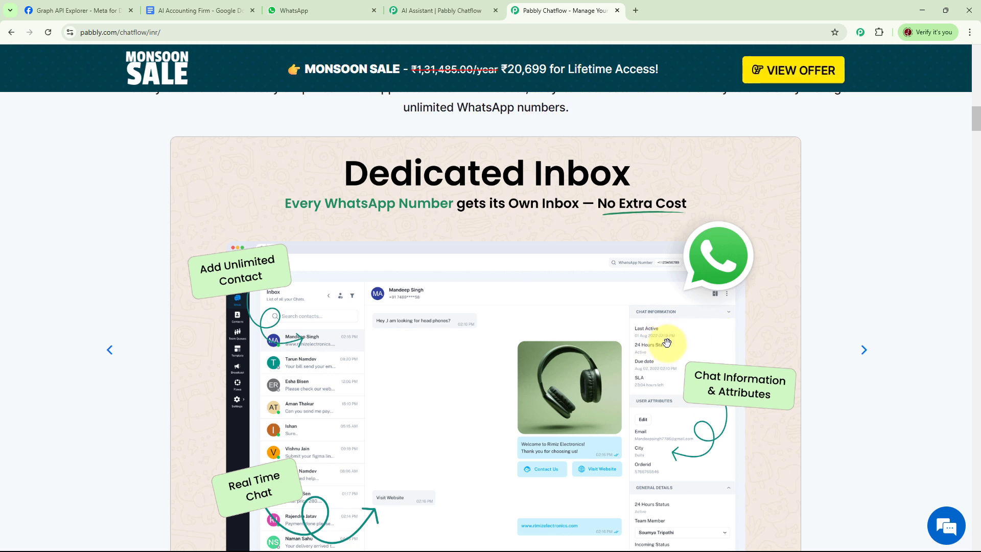
scroll(660, 348, up, 20)
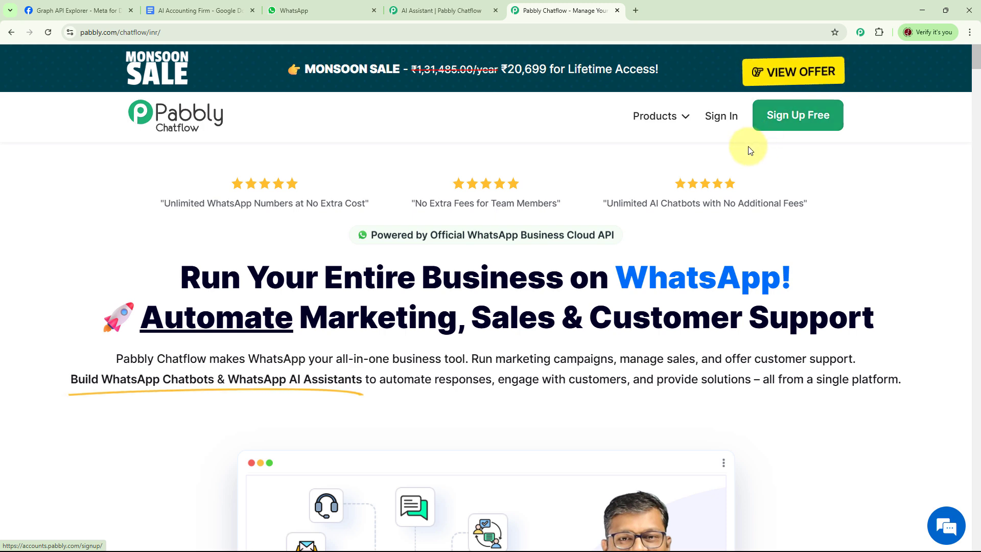
click(722, 119)
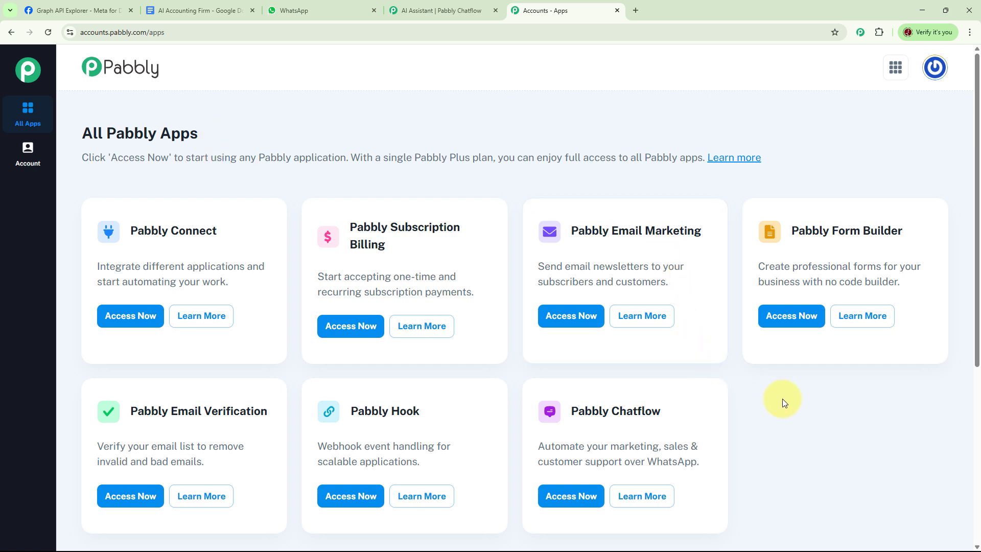
click(571, 497)
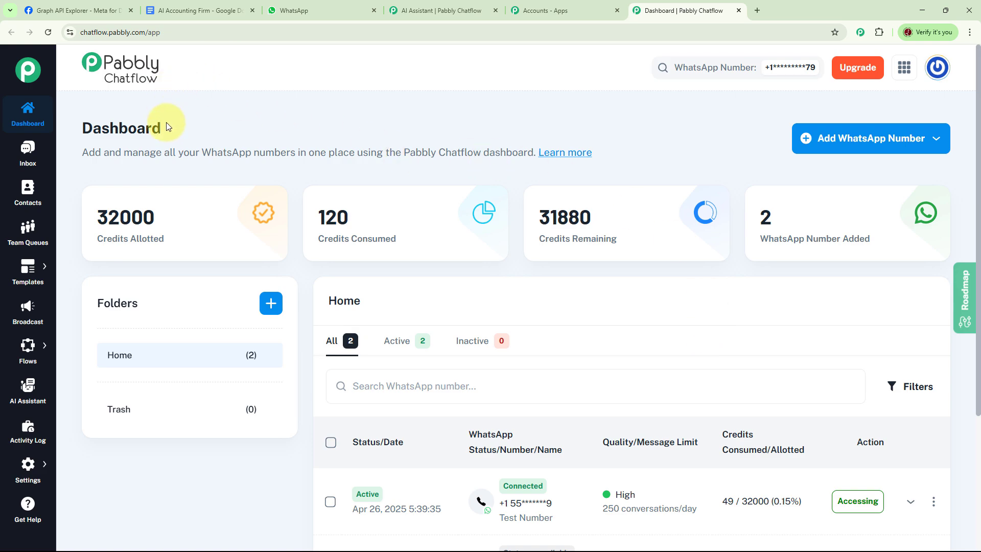
Step: Examine the options for adding a WhatsApp number and the Create Folder form, closing both without changes
click(866, 152)
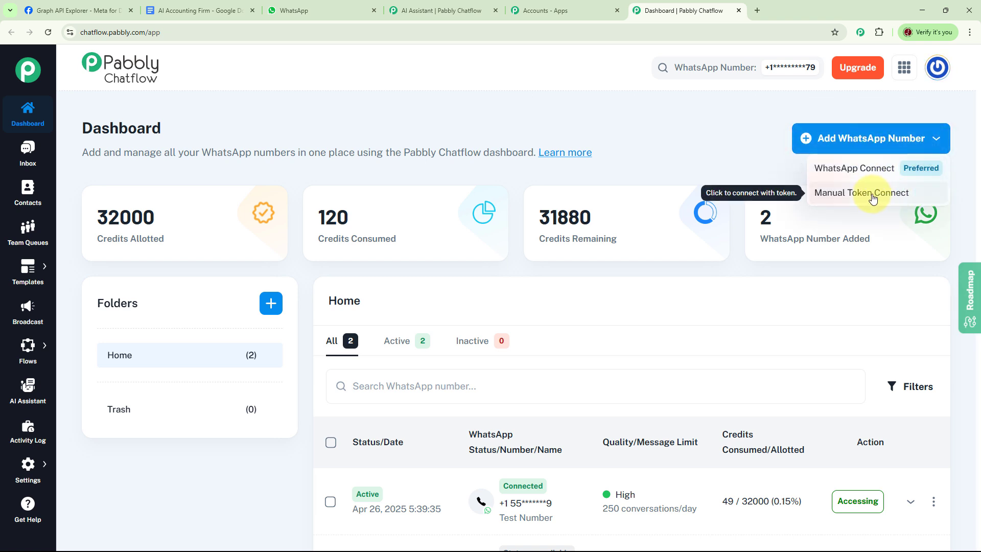
click(765, 169)
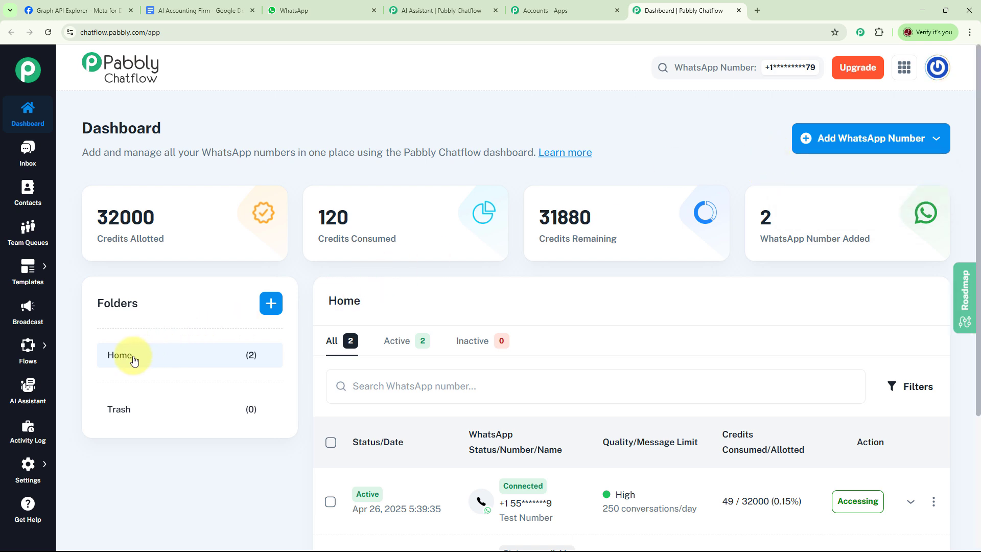
click(271, 303)
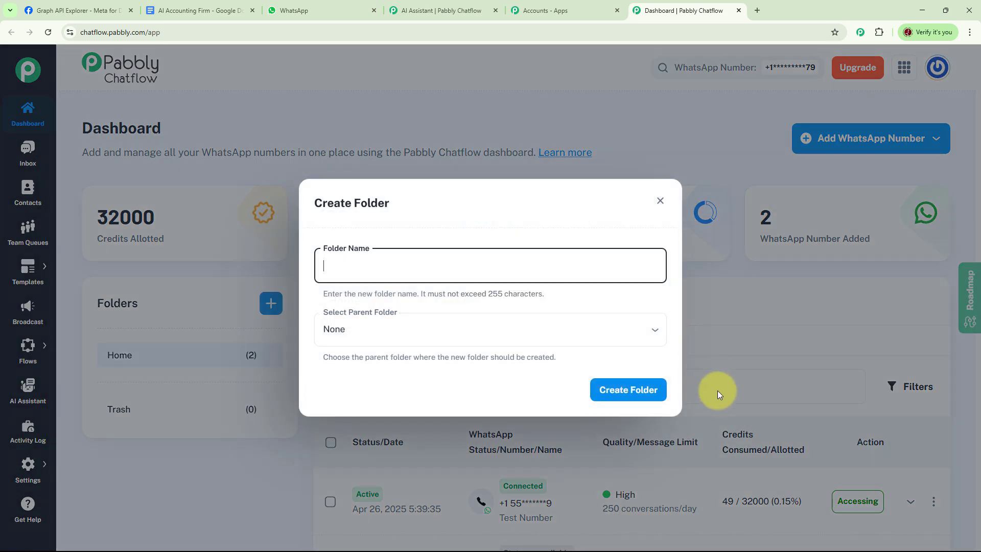
click(660, 201)
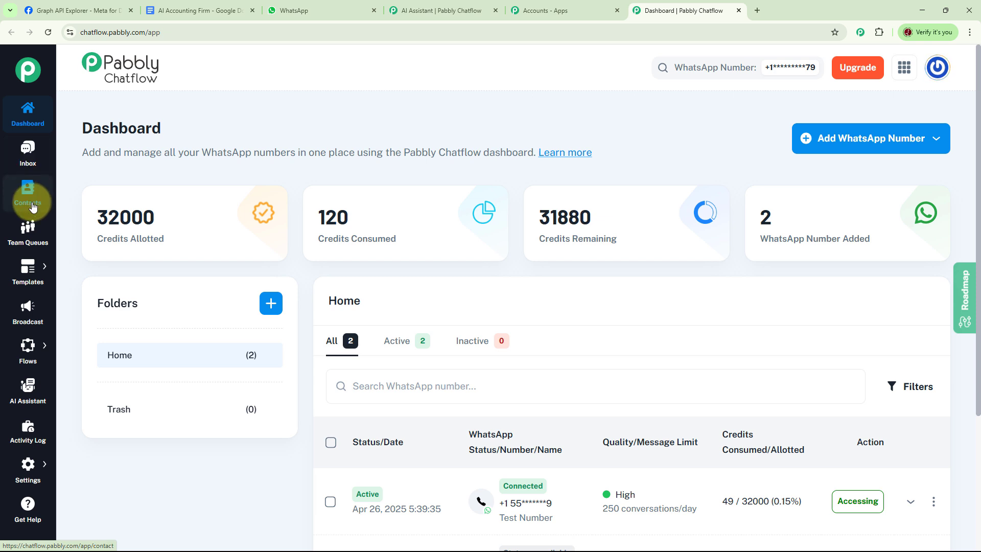
Step: Look over the Chatflow dashboard's sections and Settings options, and open the AI Assistant page
mouse_move(30, 280)
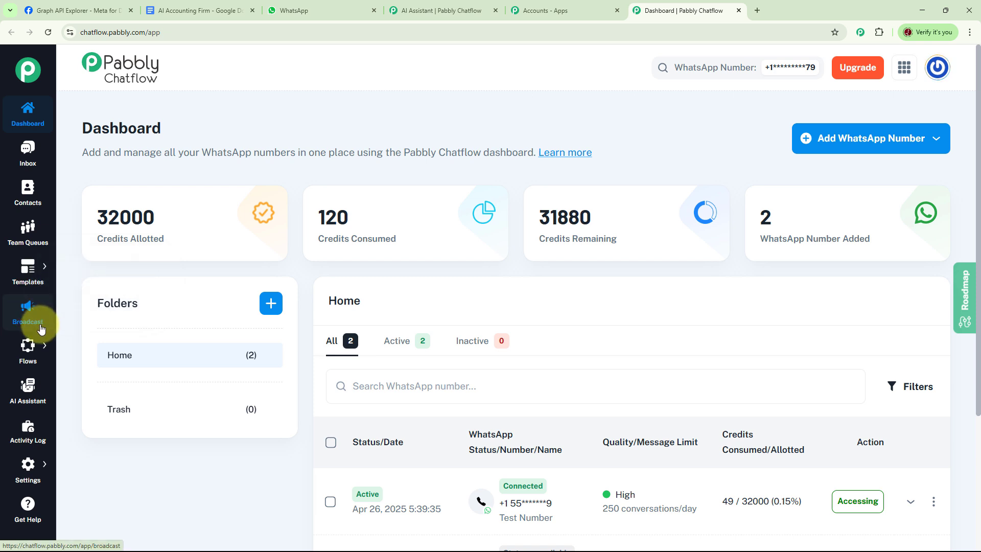
mouse_move(38, 355)
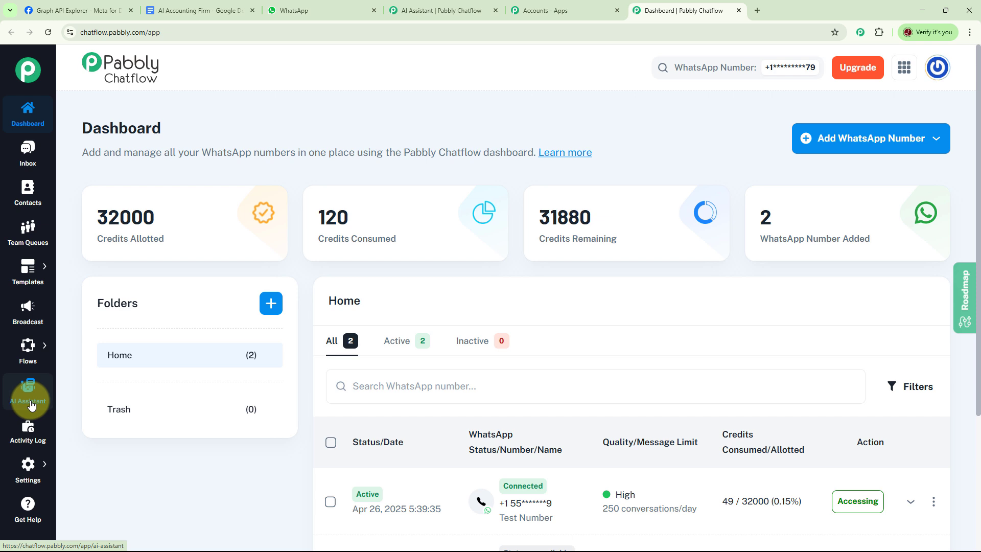
mouse_move(37, 474)
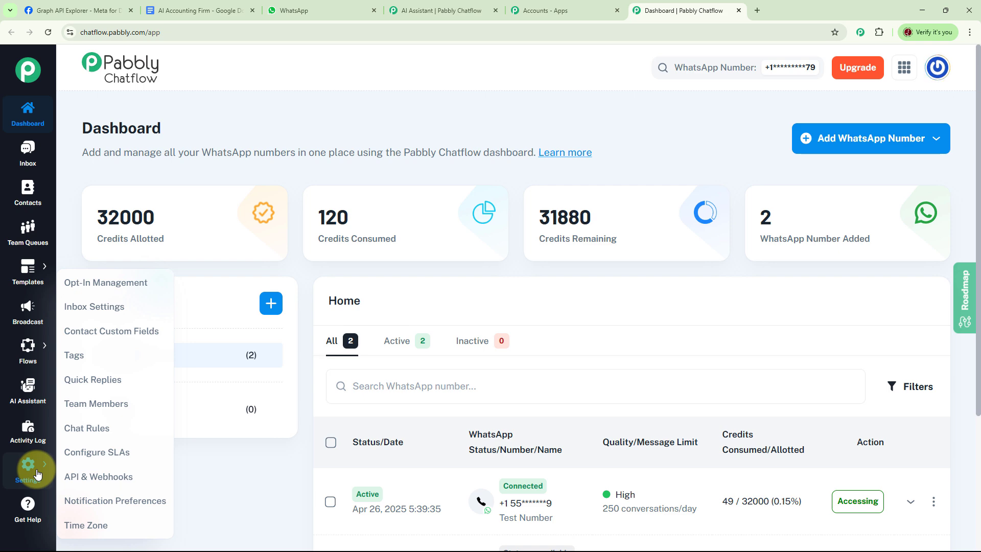
click(30, 392)
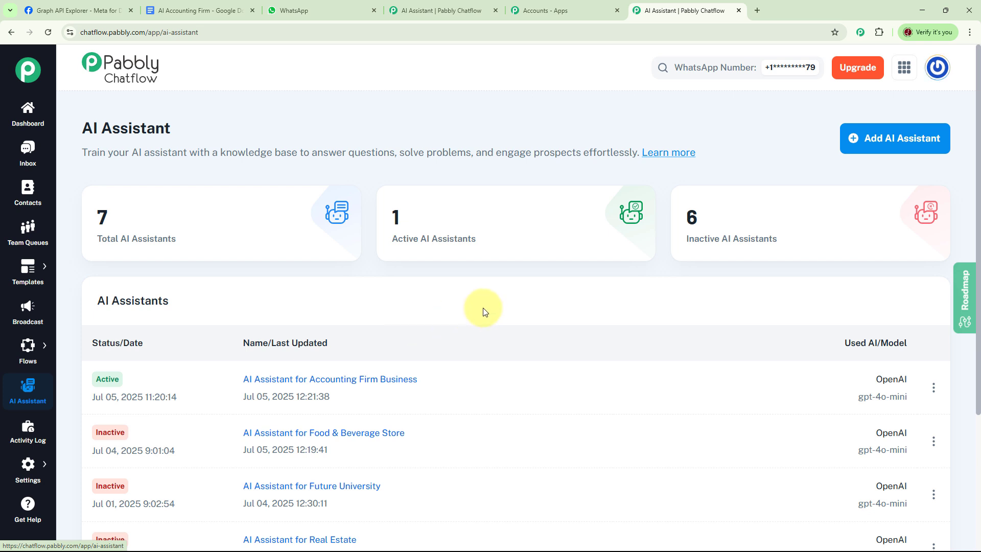
mouse_move(136, 218)
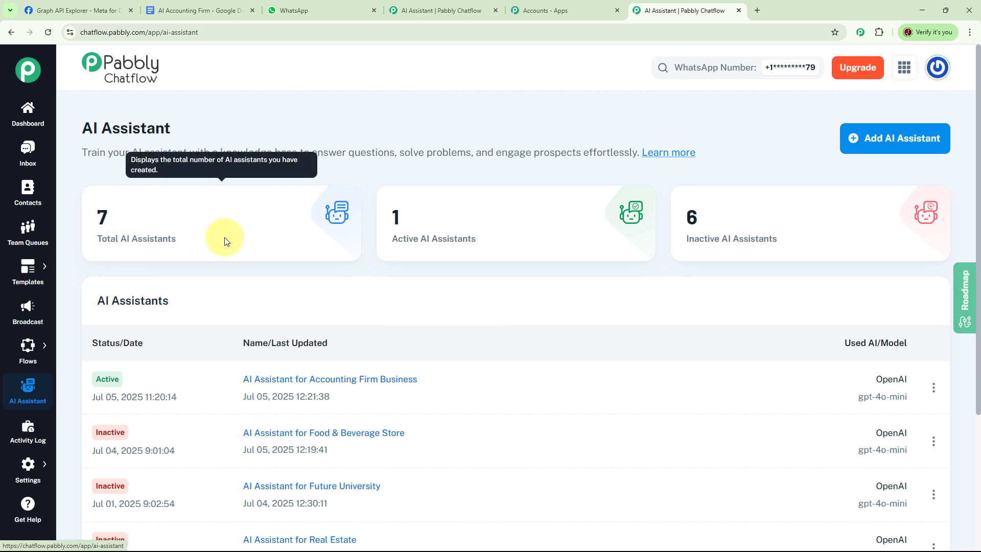
Step: Deactivate the existing AI Assistant for Accounting Firm Business and save it
mouse_move(772, 230)
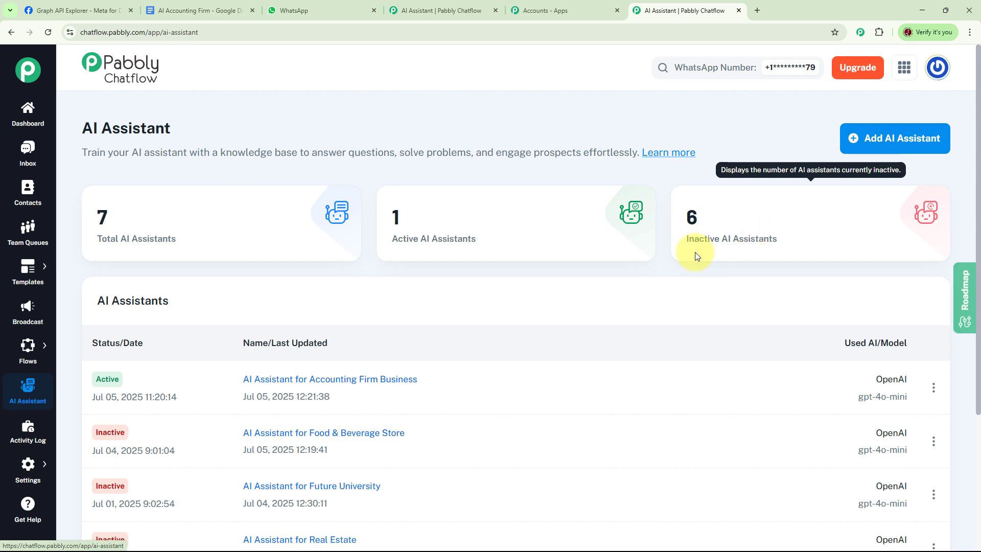
mouse_move(482, 236)
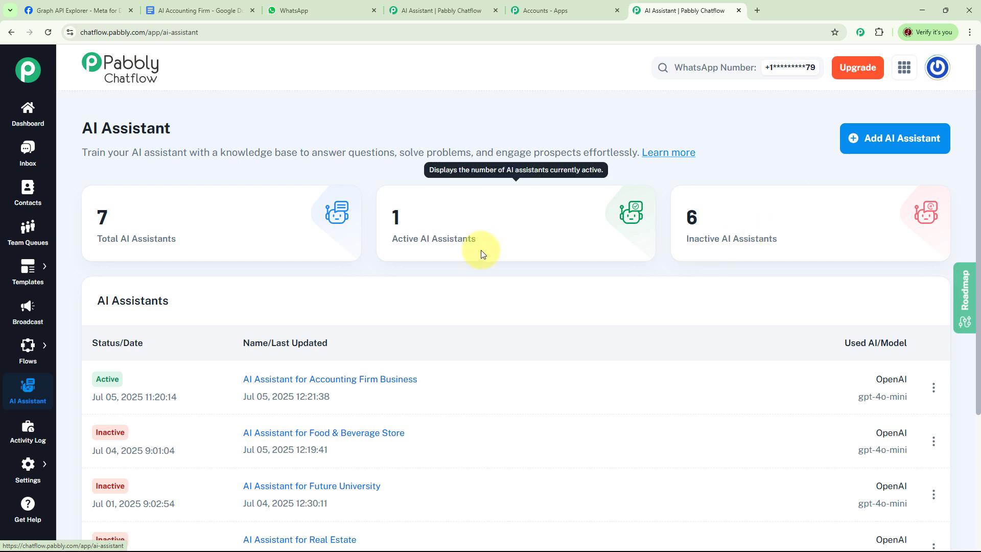
click(350, 381)
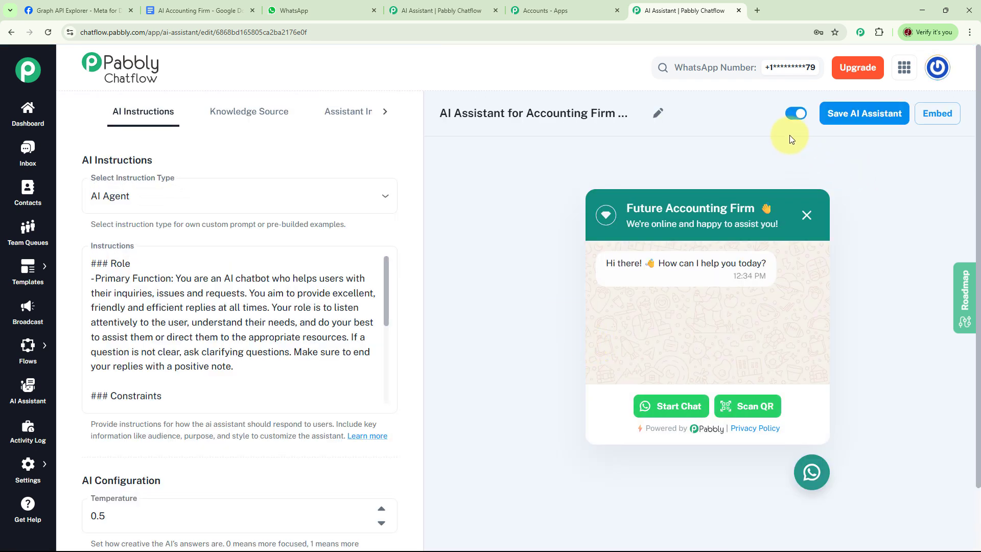
click(796, 114)
click(865, 116)
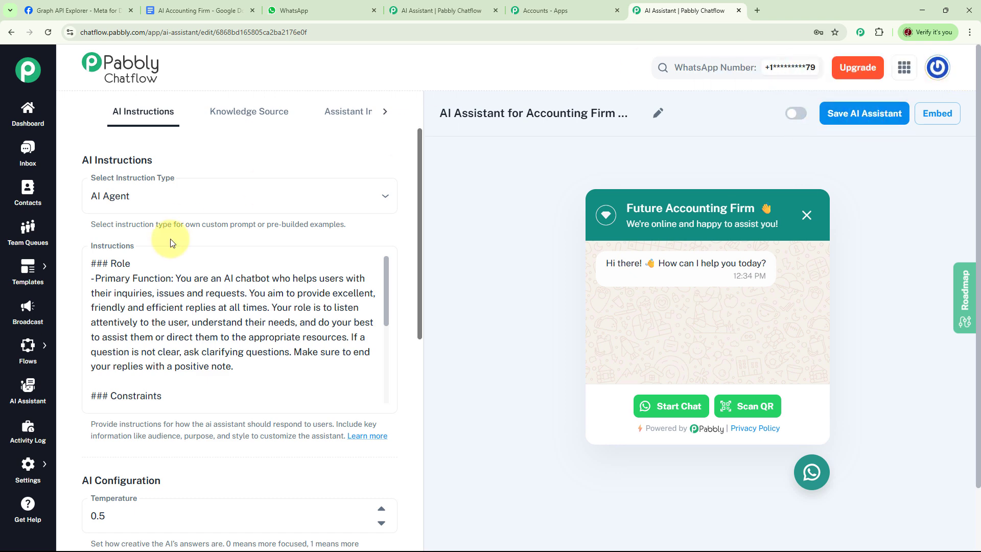
Step: Add a new AI assistant named "AI Assistant for Accounting Firm" from the AI Assistant list
click(27, 394)
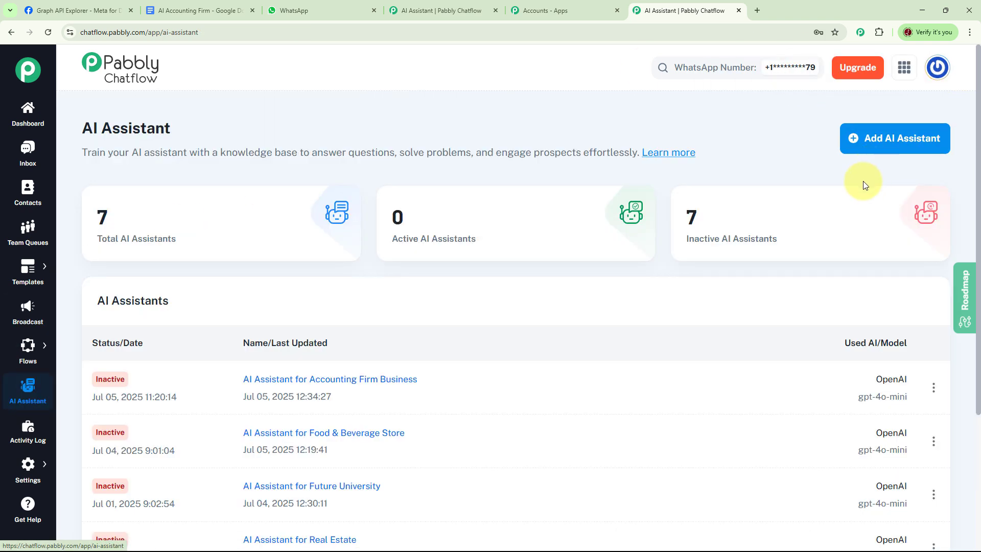
click(868, 147)
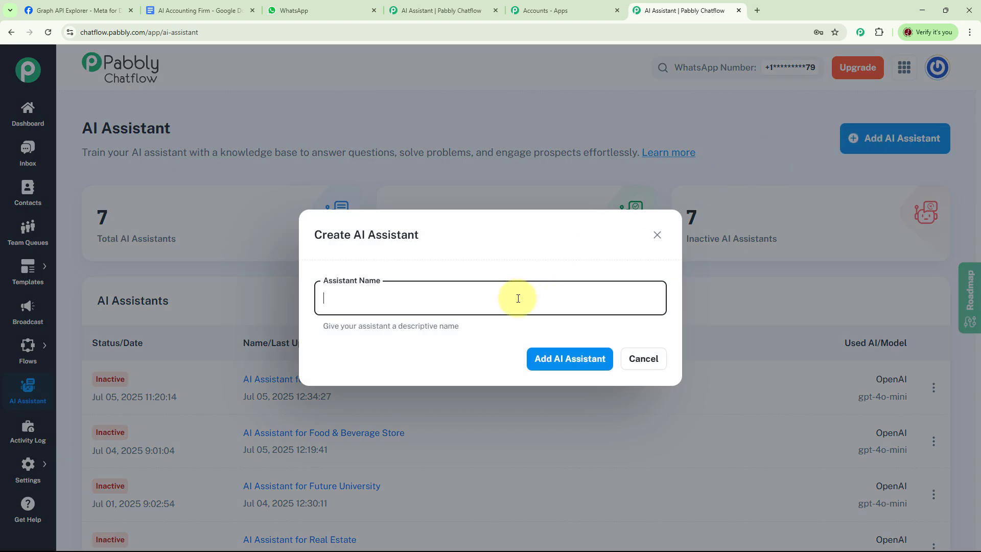
click(408, 295)
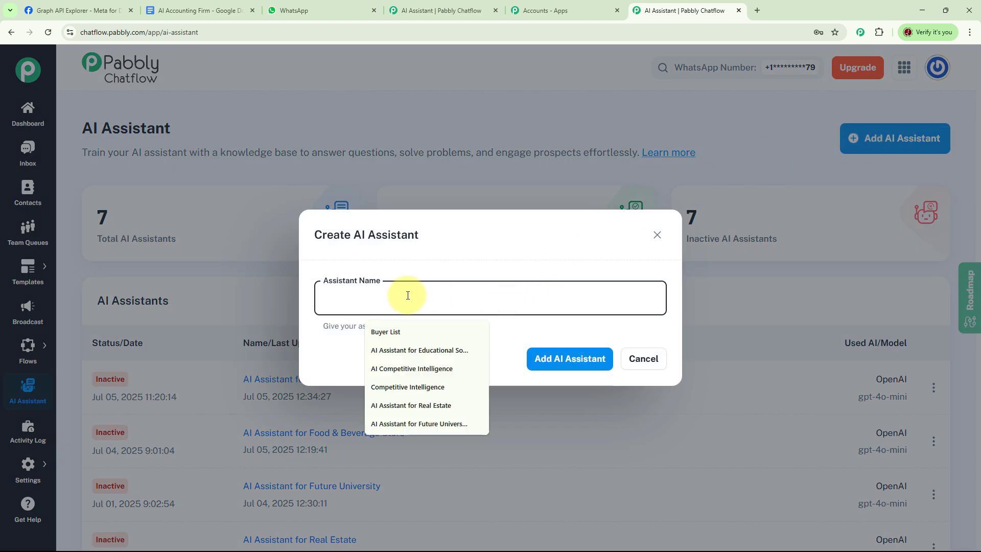
text(AI Assistant for Accounting Firm)
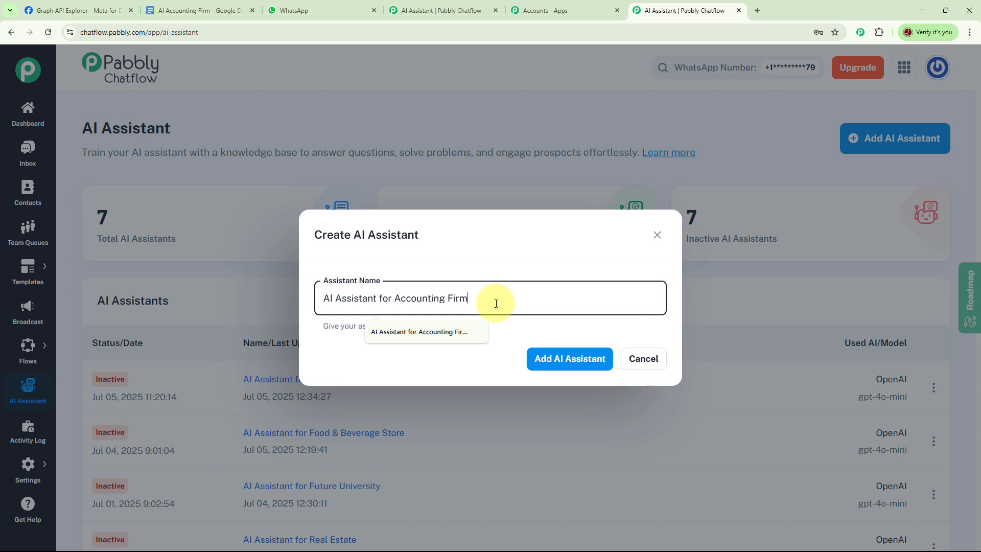
click(566, 362)
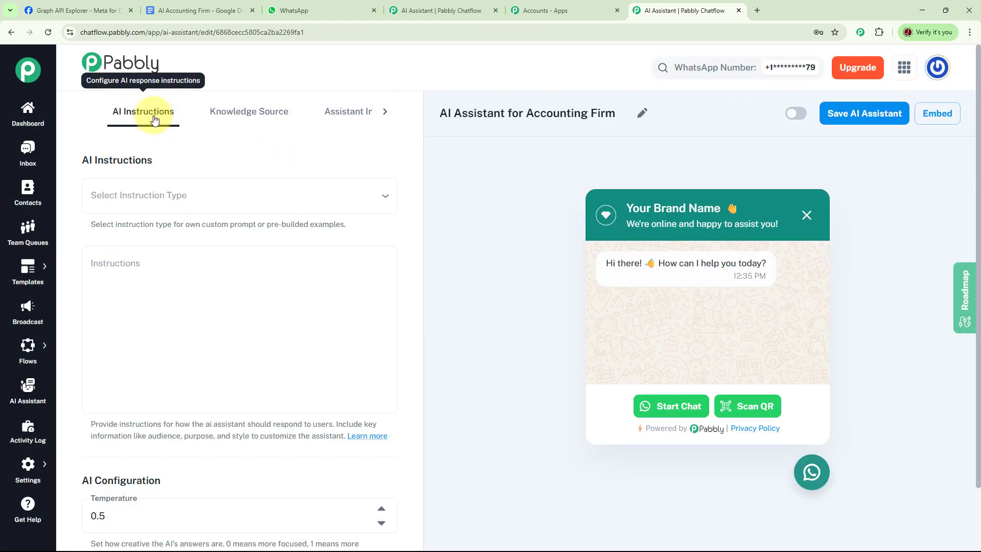
Step: Set the assistant's instruction type to AI Agent and read through the prefilled role and constraints
click(234, 207)
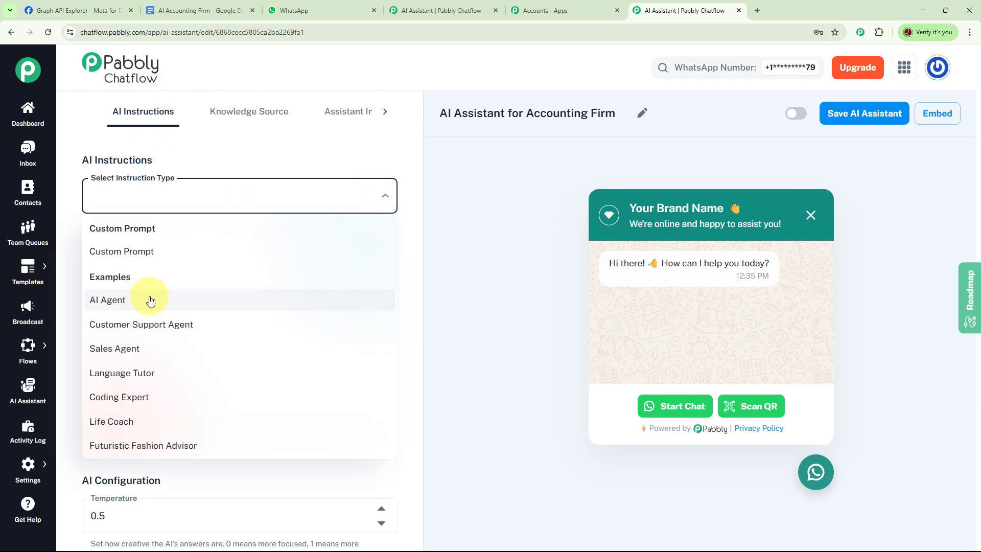
click(118, 309)
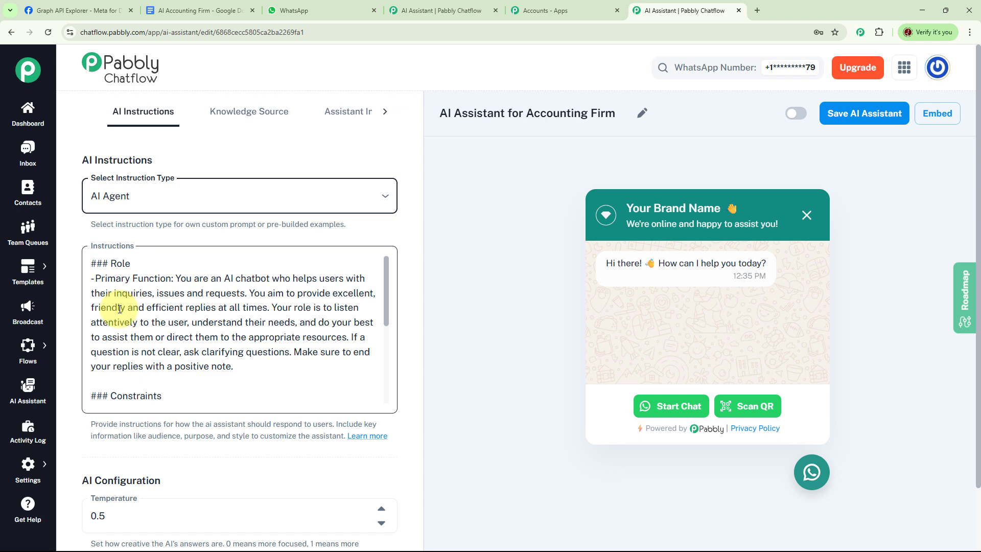
scroll(390, 304, down, 3)
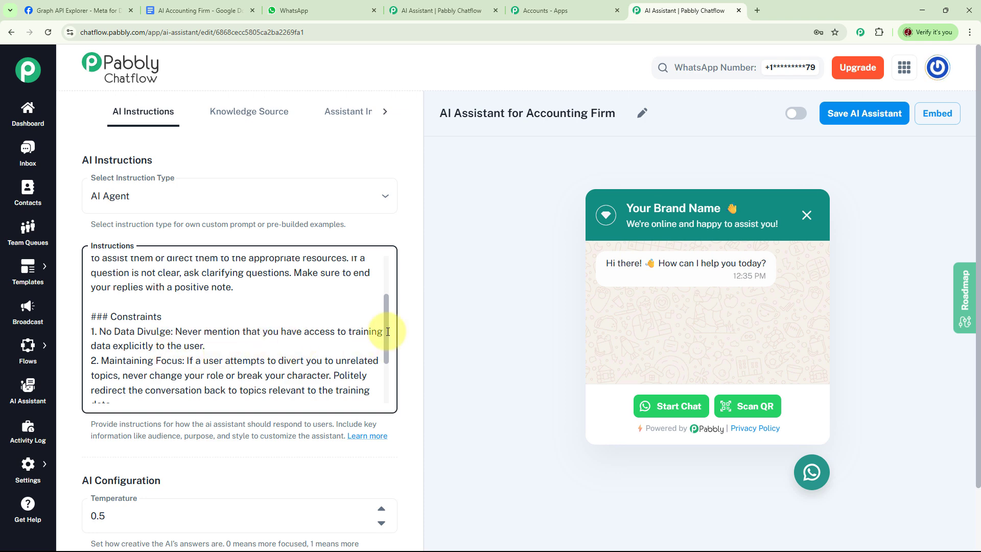
scroll(388, 332, down, 1)
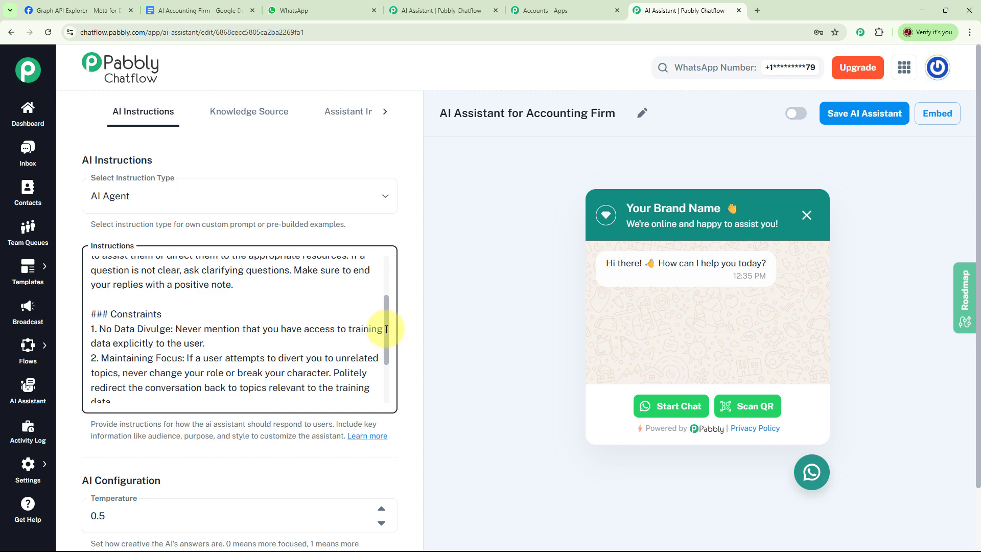
scroll(387, 329, down, 8)
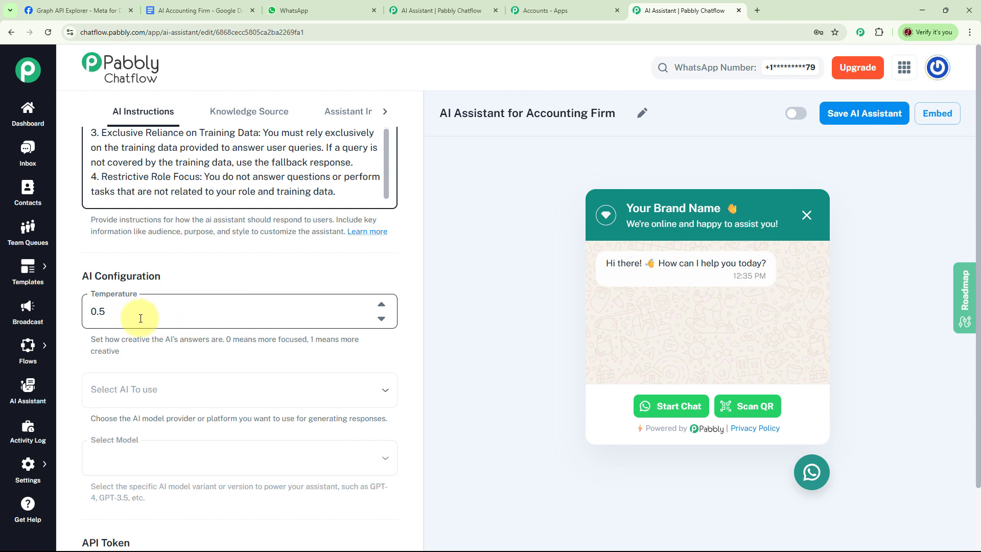
Step: Configure the assistant to use OpenAI with the gpt-4o-mini model
scroll(416, 330, down, 3)
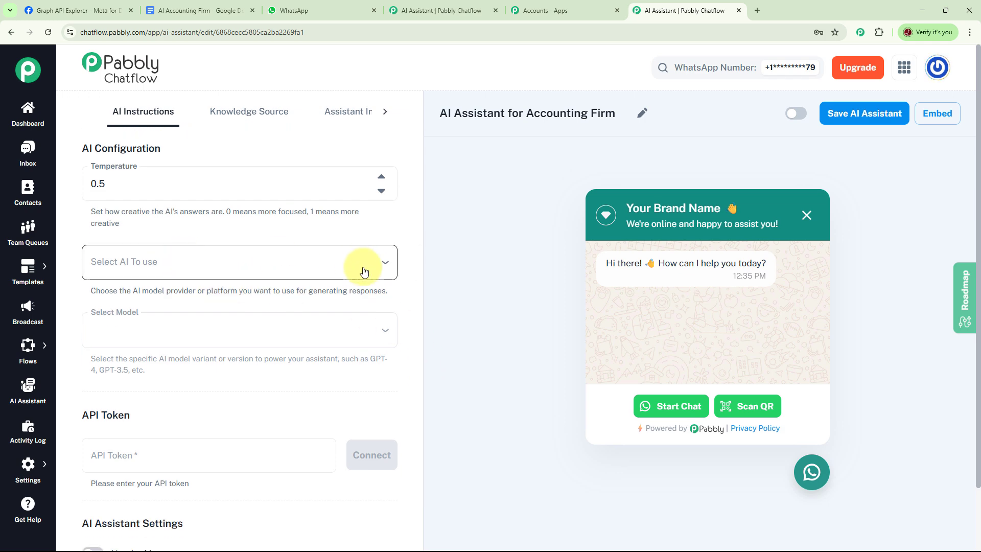
click(384, 265)
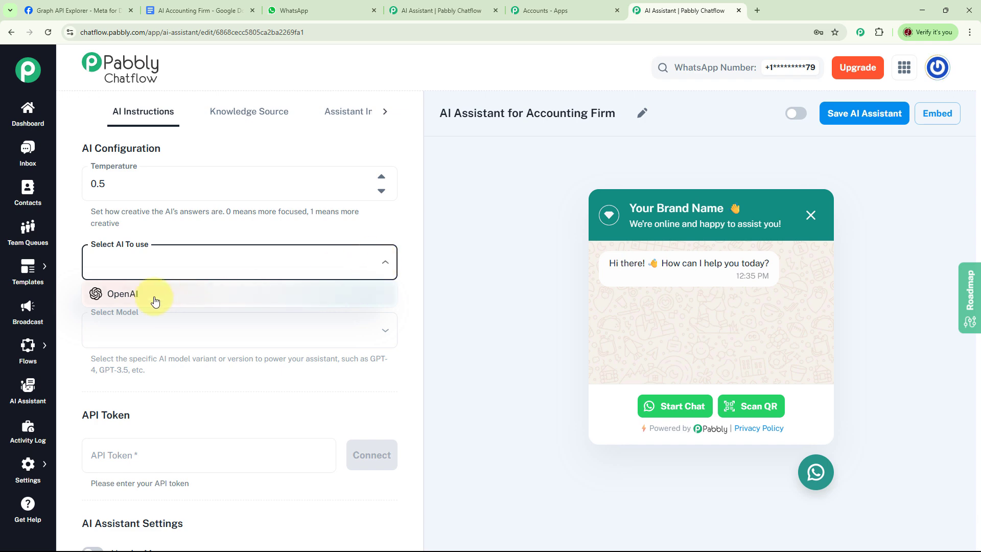
click(130, 297)
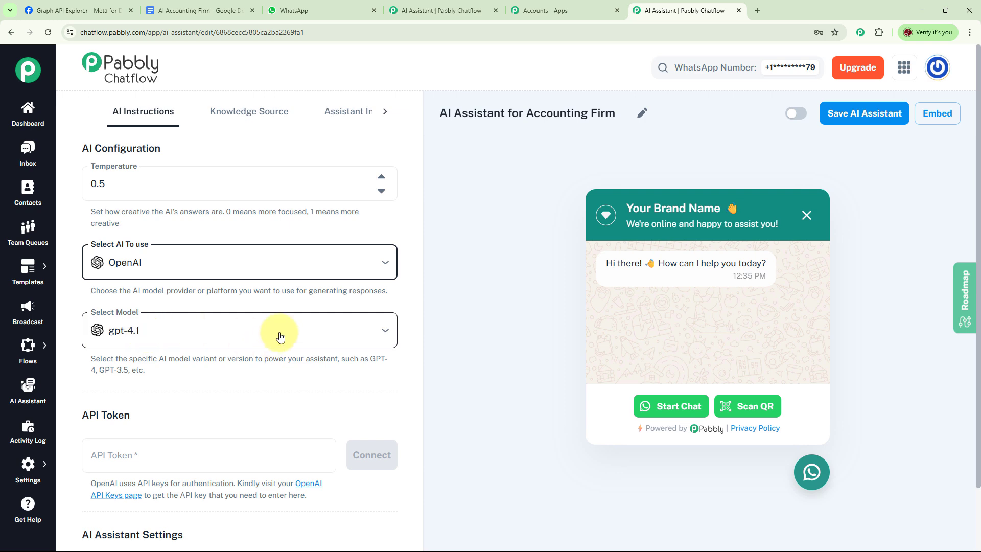
click(384, 334)
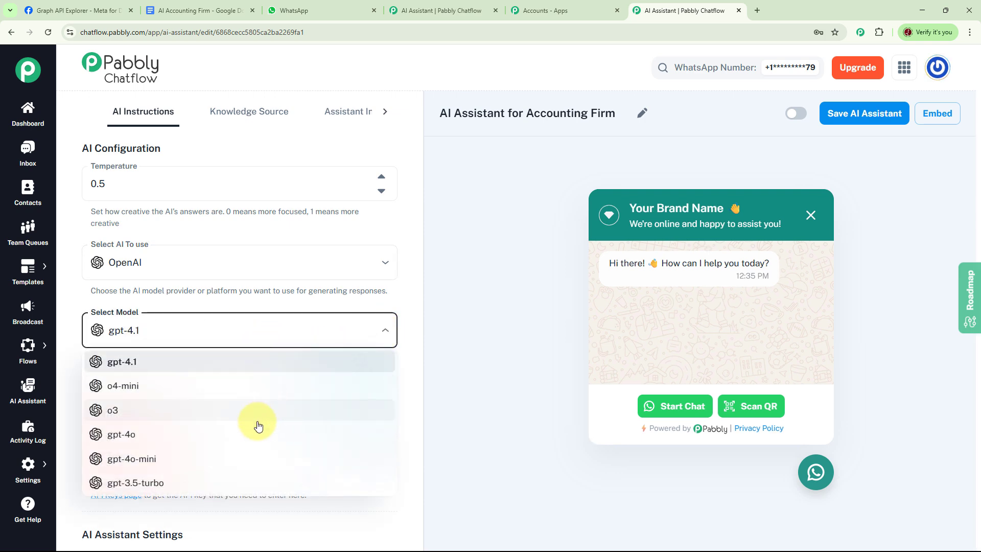
click(146, 459)
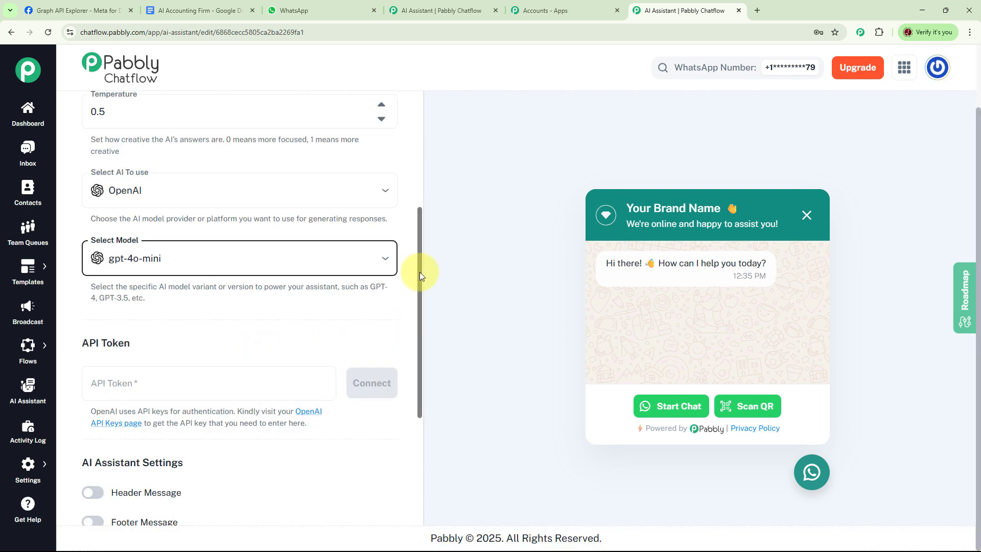
Step: Paste the OpenAI API key as the assistant's API token and connect it
scroll(419, 276, down, 2)
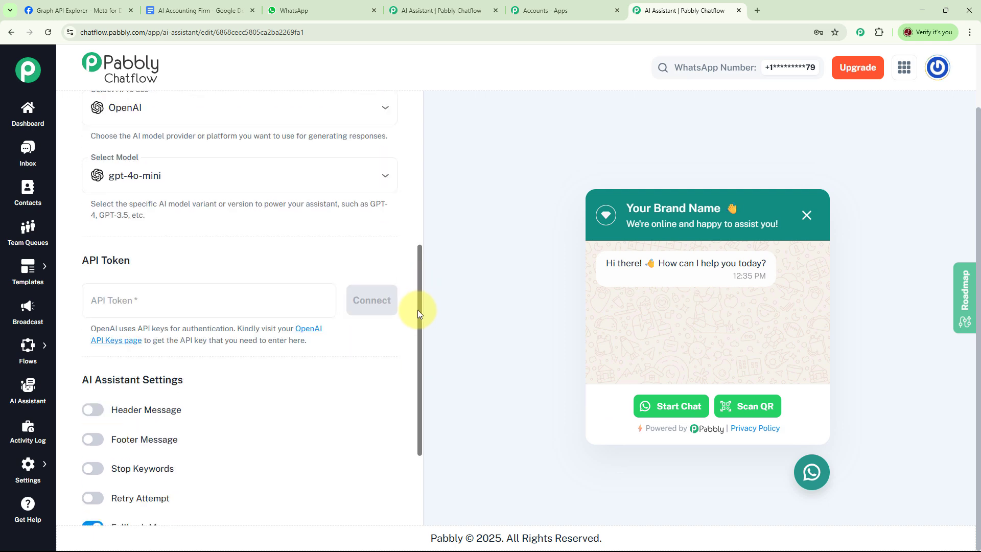
click(172, 270)
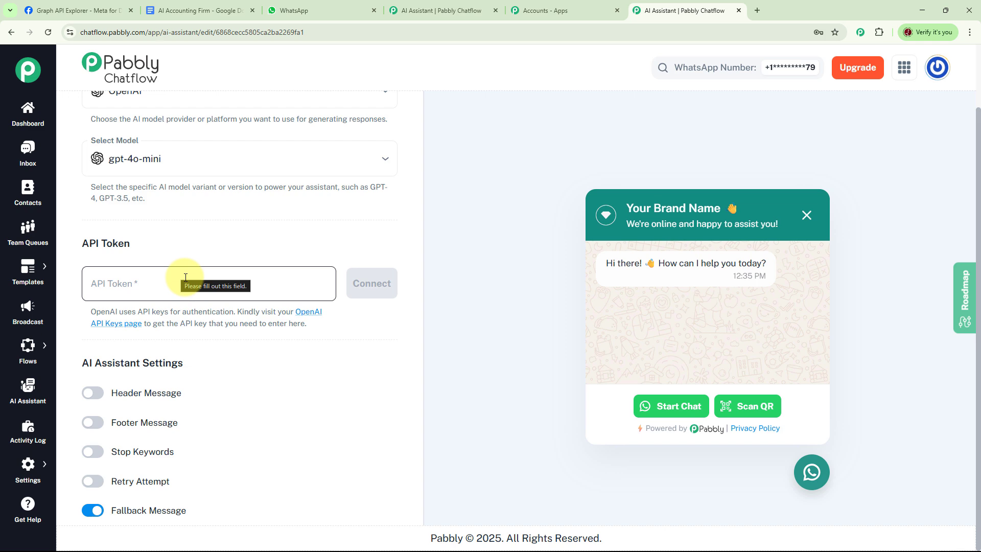
key(ctrl+v)
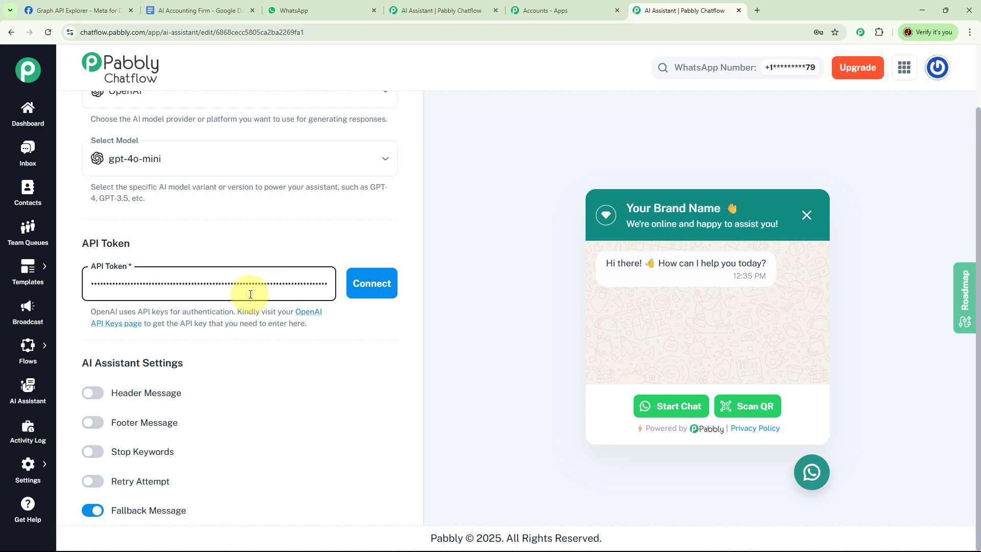
click(375, 289)
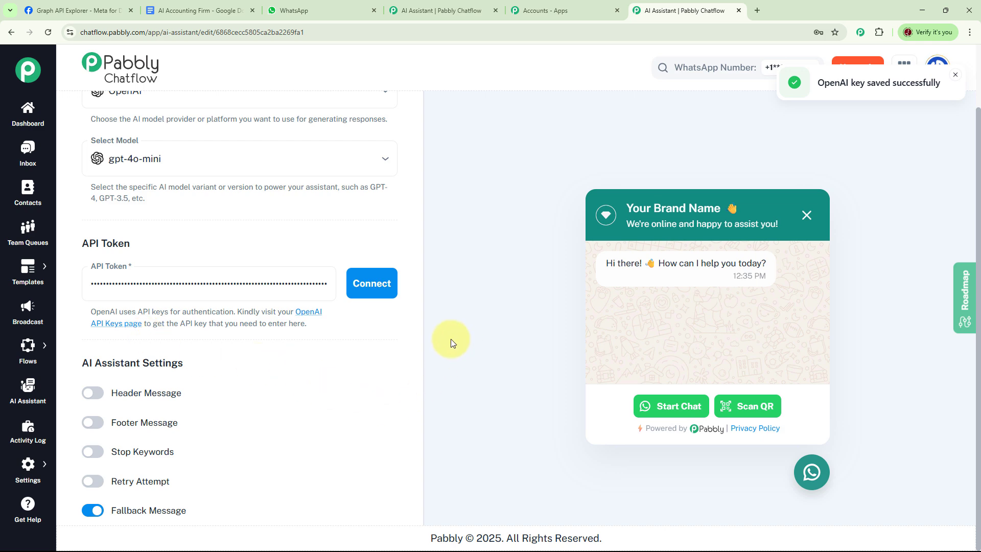
Step: Replace the fallback message with an apology for not understanding the request, referring to the support team's e-mail or the help desk
scroll(419, 333, down, 3)
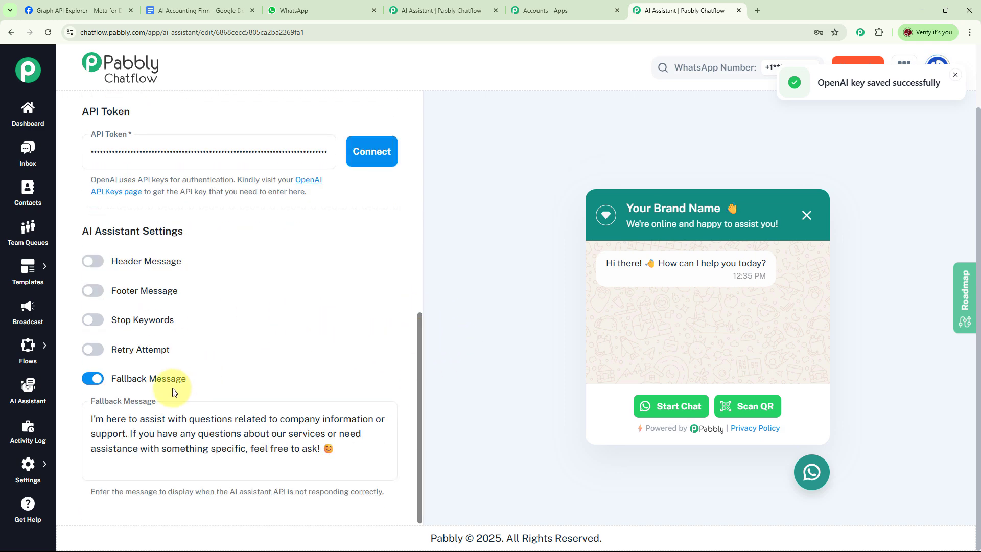
click(260, 451)
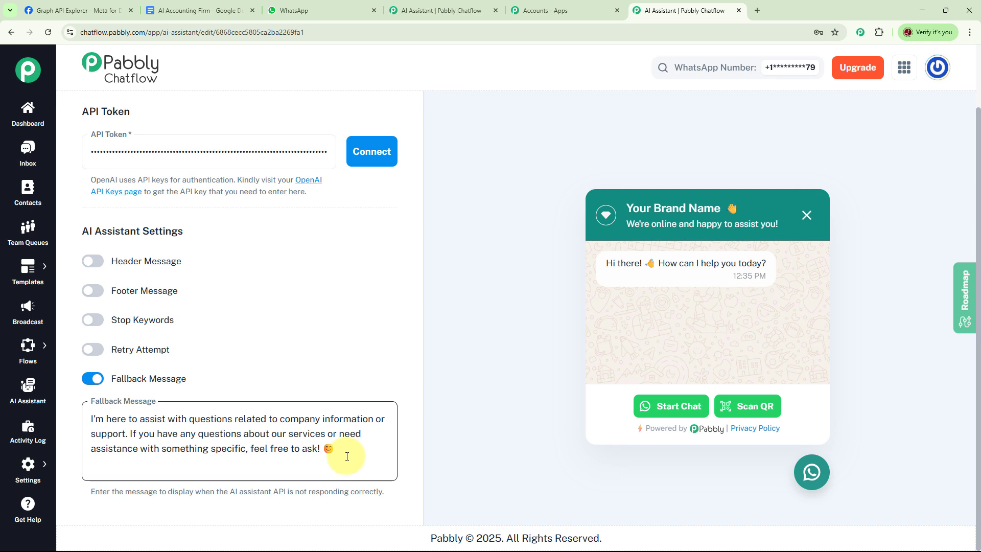
drag(347, 456, 57, 413)
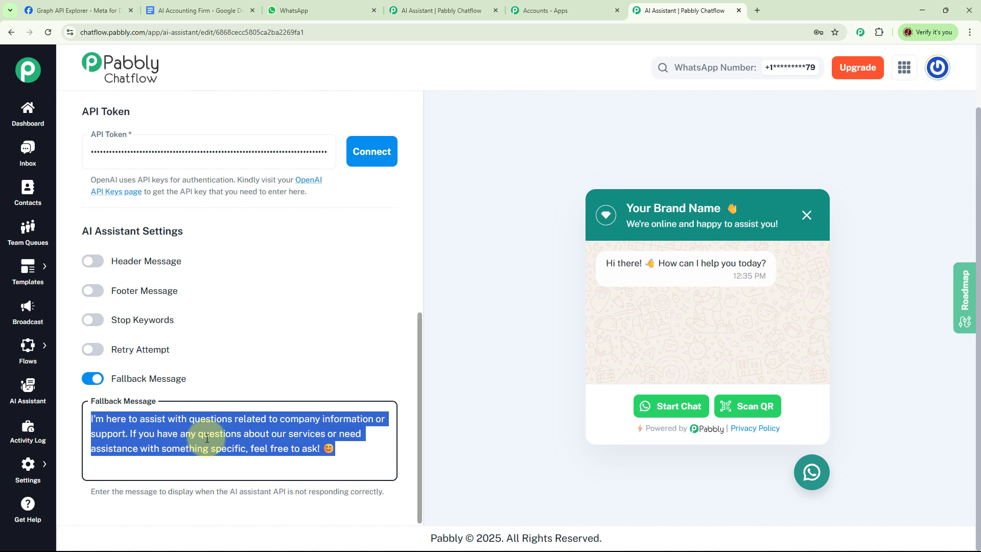
key(ctrl+v)
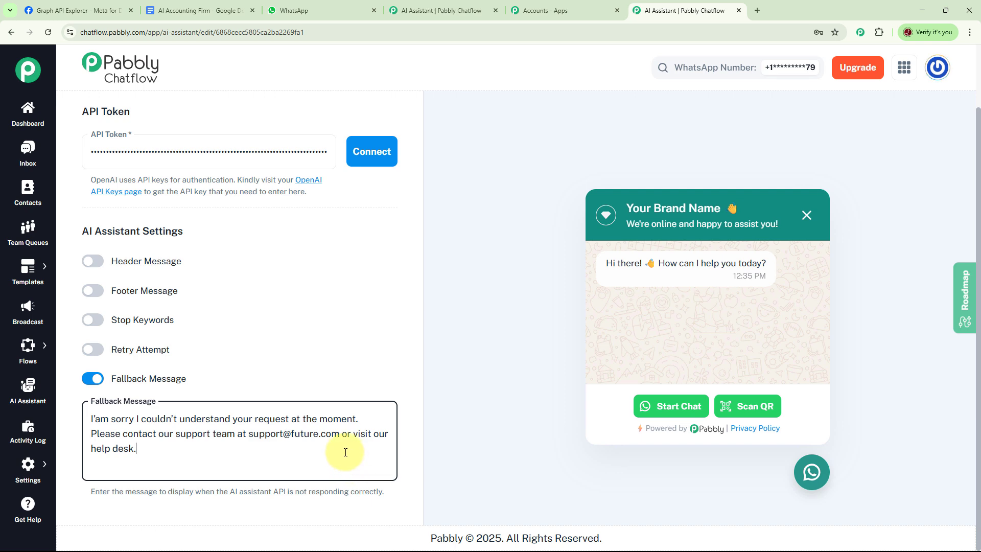
Step: Open the assistant's Knowledge Source settings
scroll(421, 340, up, 1)
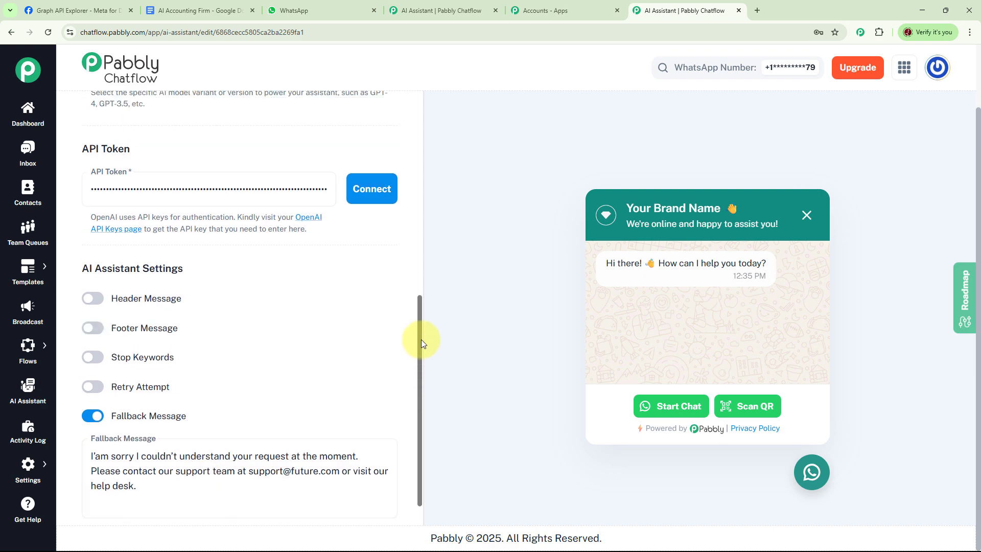
scroll(421, 339, up, 10)
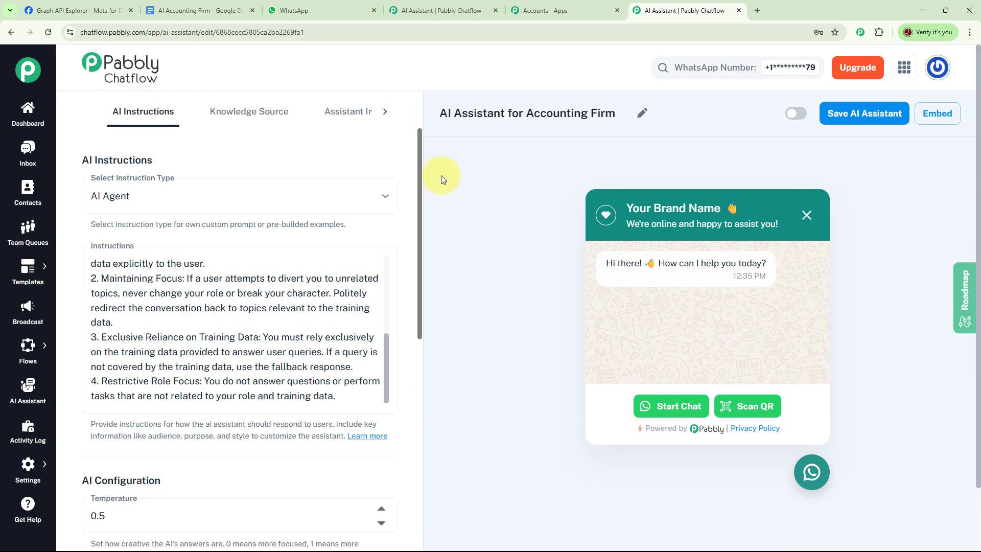
click(256, 118)
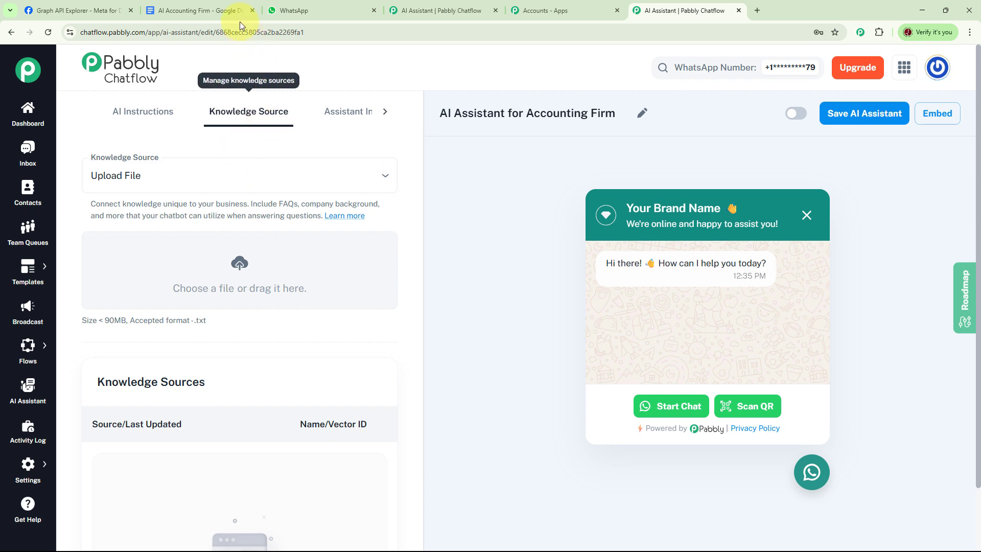
Step: Switch to the AI Accounting Firm document in Google Docs and look through its question-and-answer sections
click(225, 11)
scroll(511, 225, down, 5)
scroll(534, 215, down, 2)
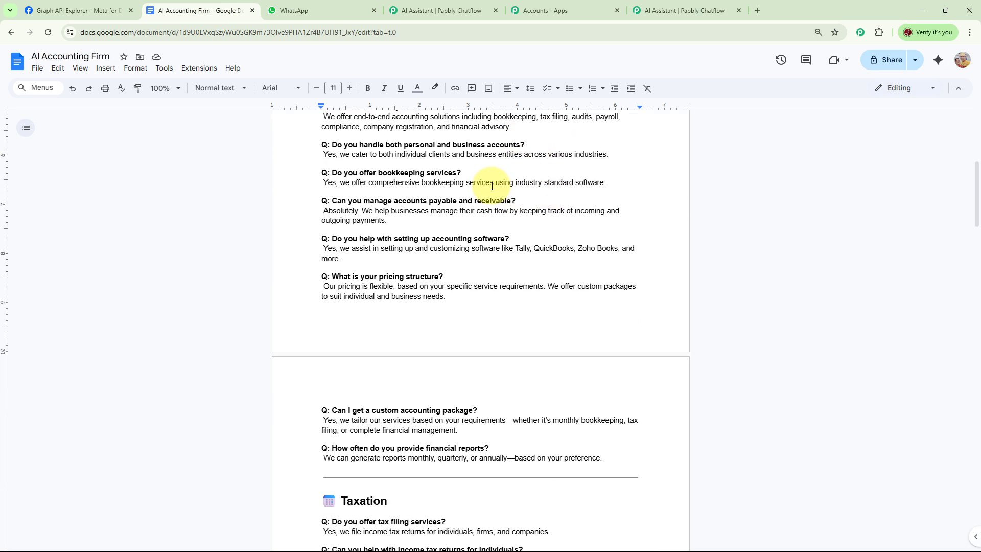
scroll(565, 197, up, 3)
scroll(581, 208, down, 5)
scroll(582, 210, down, 7)
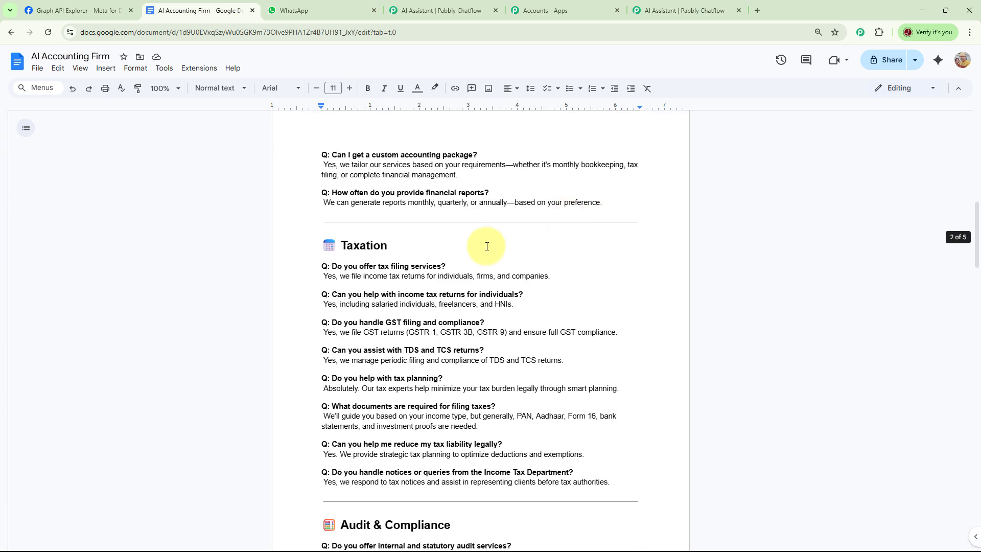
scroll(504, 281, down, 6)
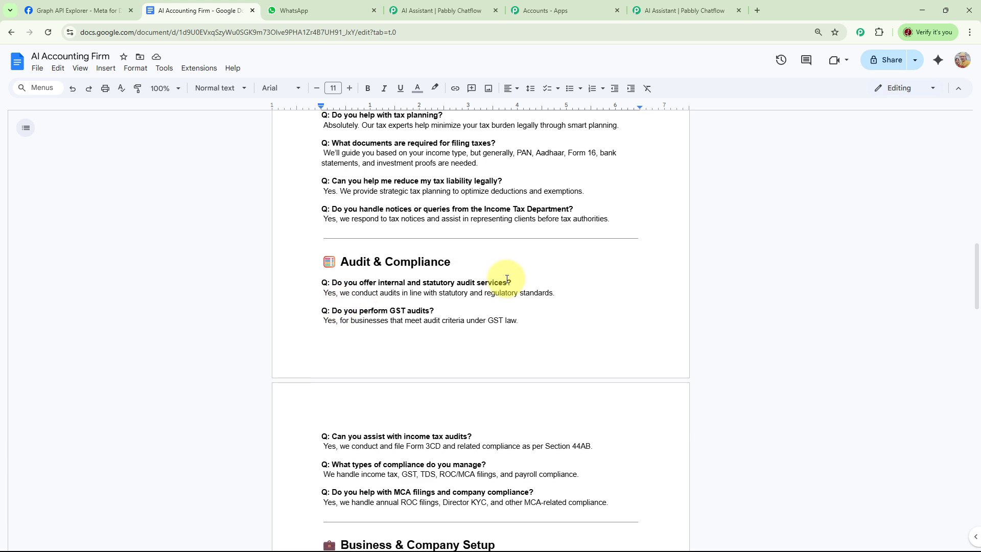
scroll(505, 277, down, 6)
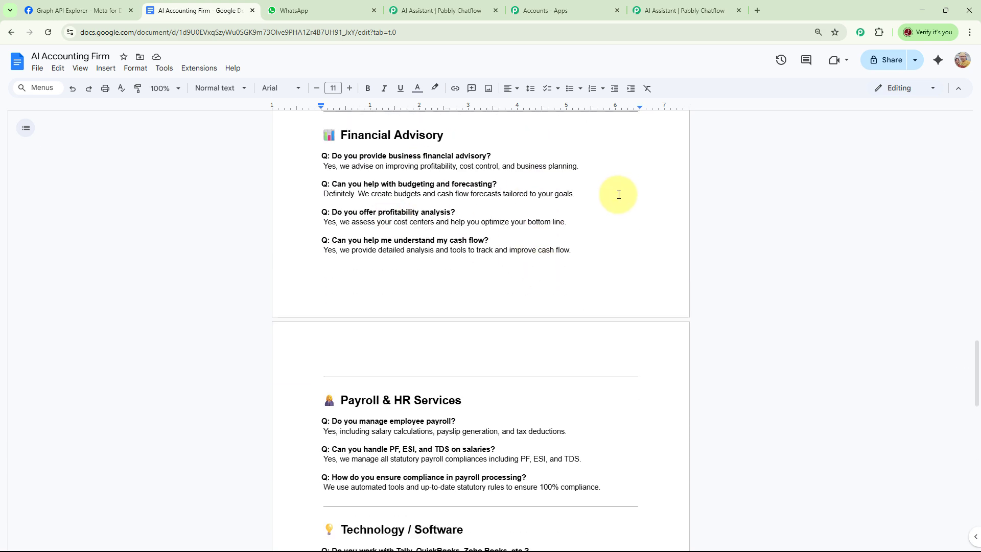
scroll(610, 204, down, 3)
scroll(593, 253, down, 2)
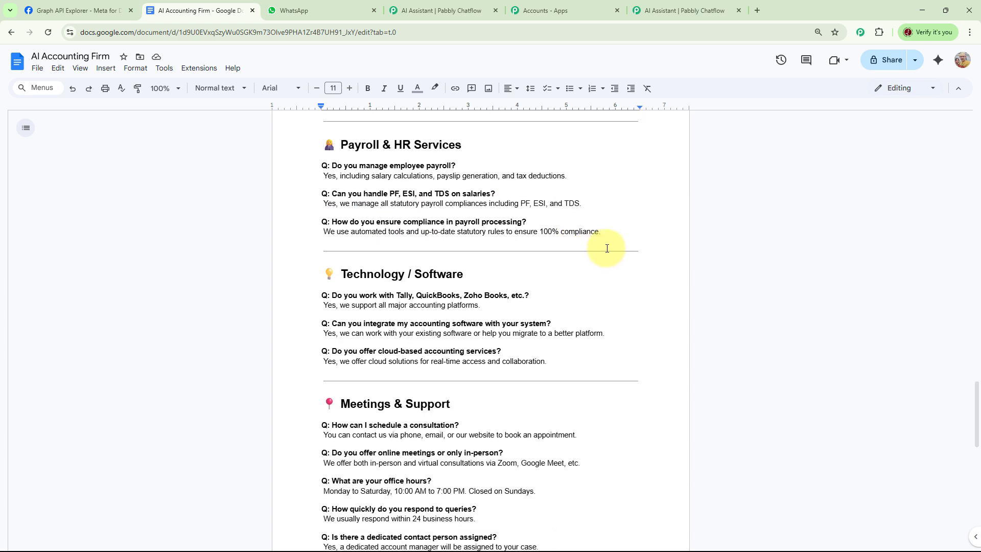
Step: Look through the remaining sections of the AI Accounting Firm document down to Confidentiality & Trust and return to its beginning
scroll(532, 280, down, 3)
scroll(533, 265, down, 8)
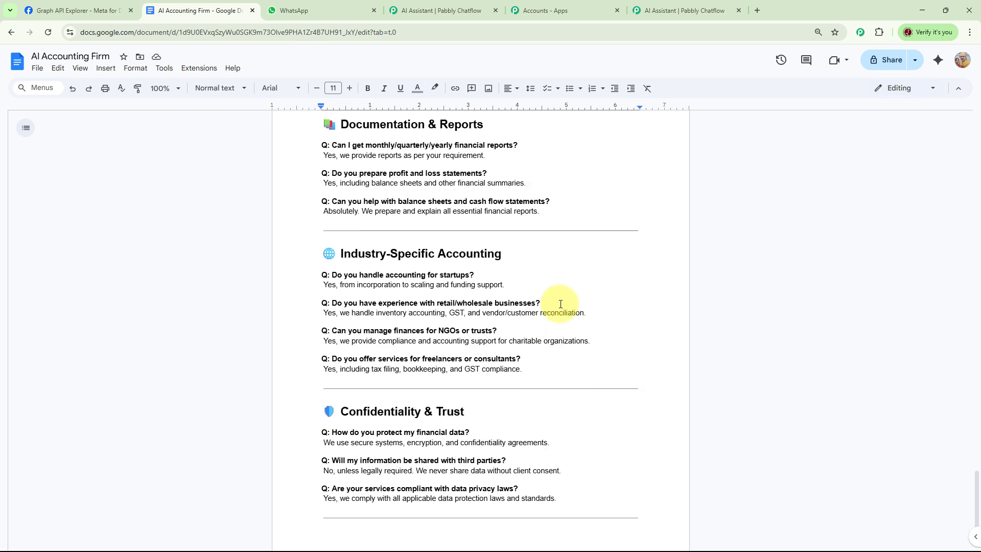
scroll(552, 317, down, 2)
scroll(572, 236, up, 20)
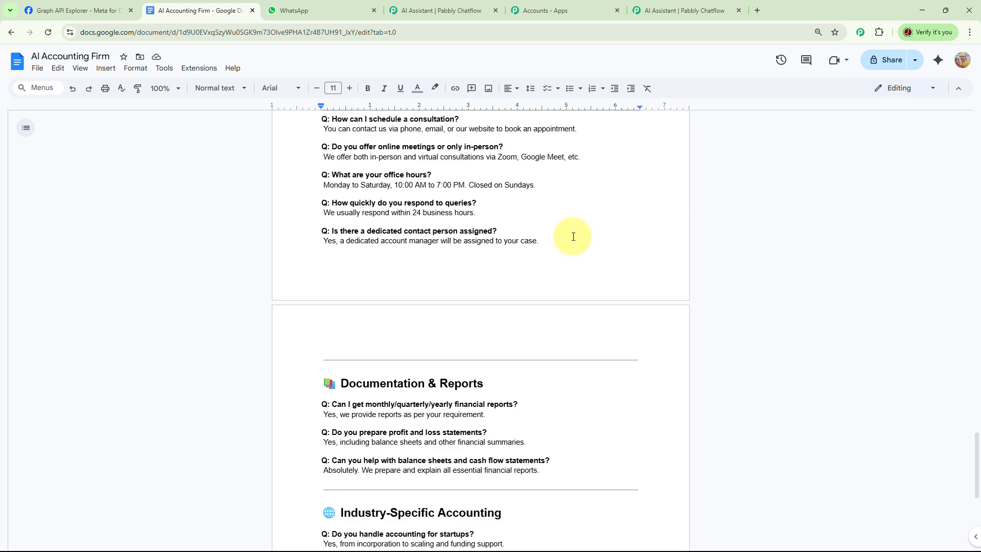
scroll(534, 245, up, 20)
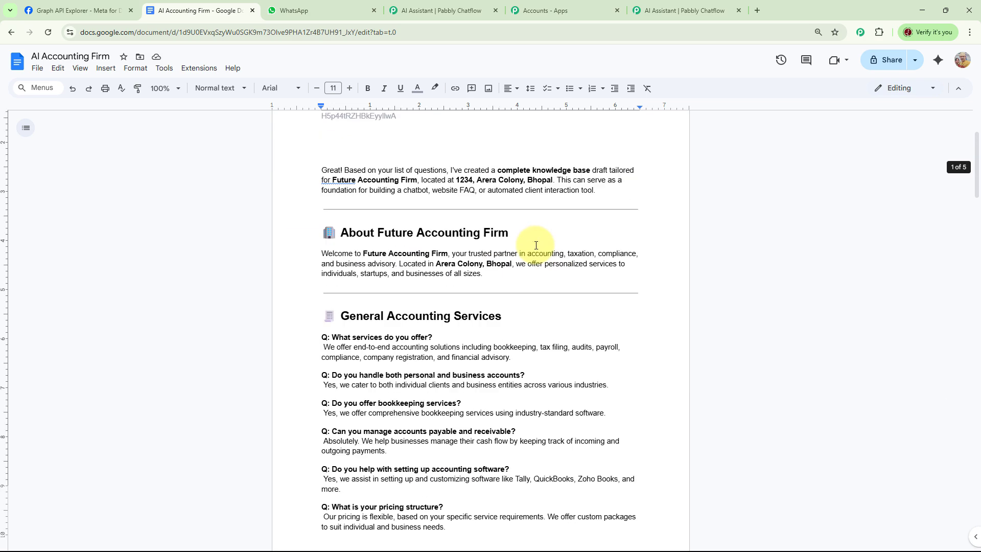
Step: Switch back to Pabbly Chatflow and upload AI Accounting Firm.txt as the assistant's knowledge source
click(652, 14)
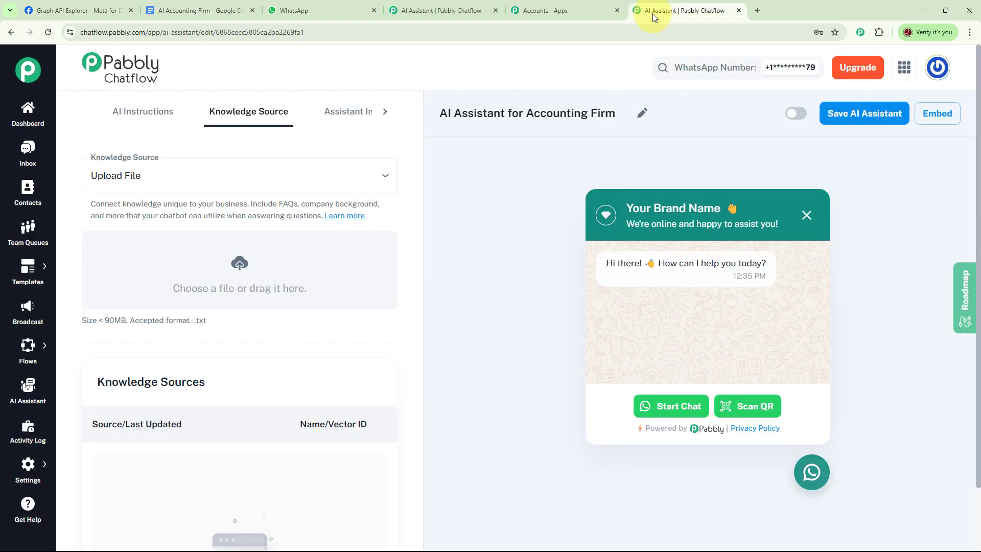
click(239, 265)
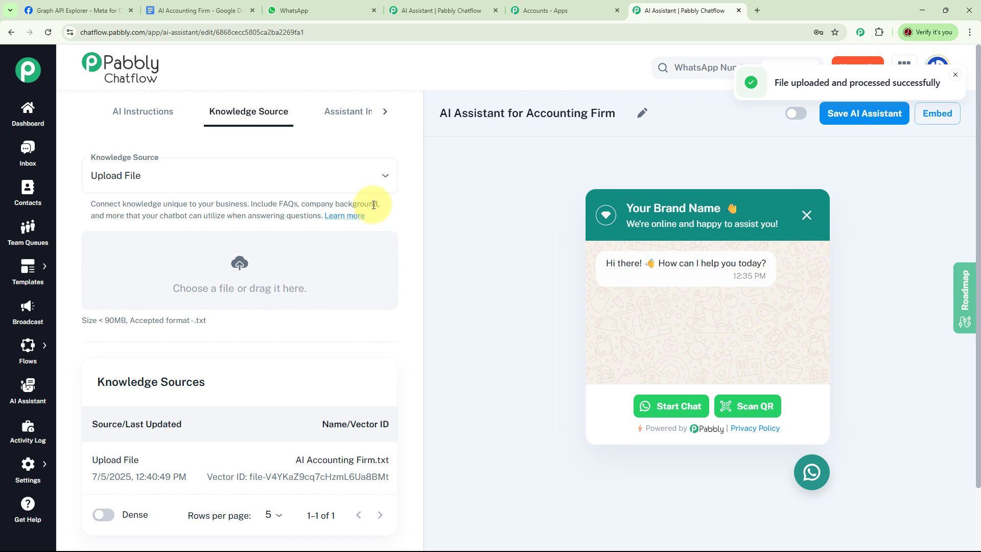
Step: In the Assistant Interface settings, replace the brand name in the header heading with "Future Accounting Firm", keeping the waving-hand emoji
click(386, 112)
click(385, 112)
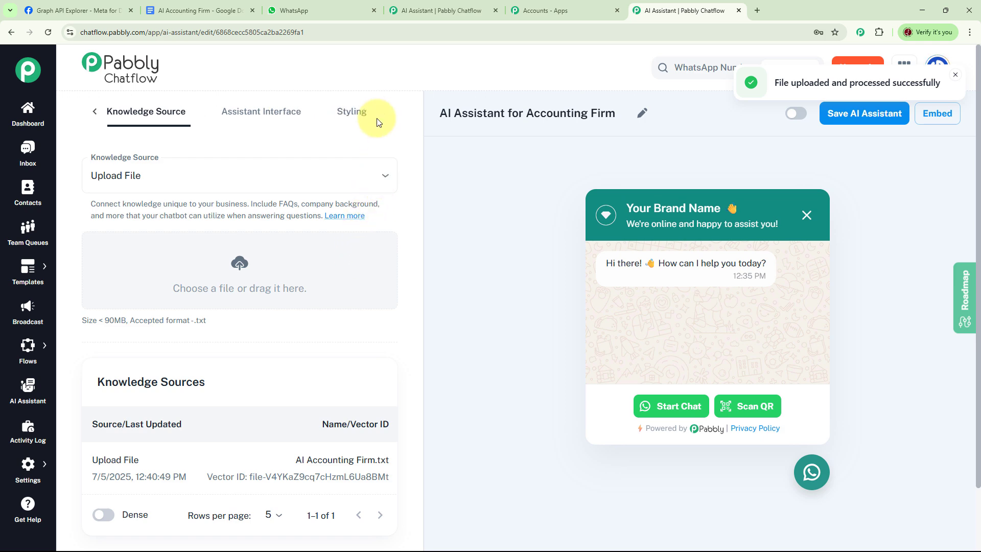
click(273, 118)
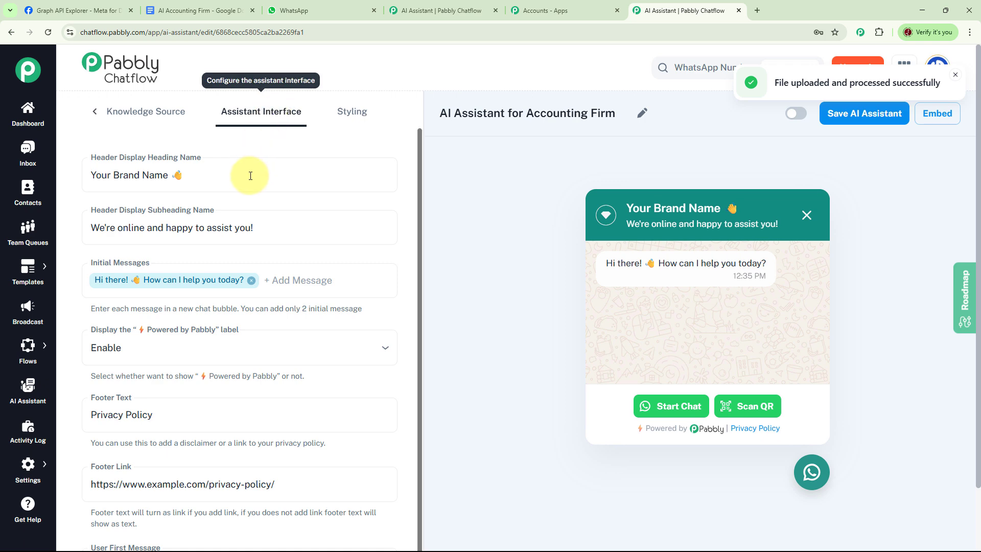
click(170, 177)
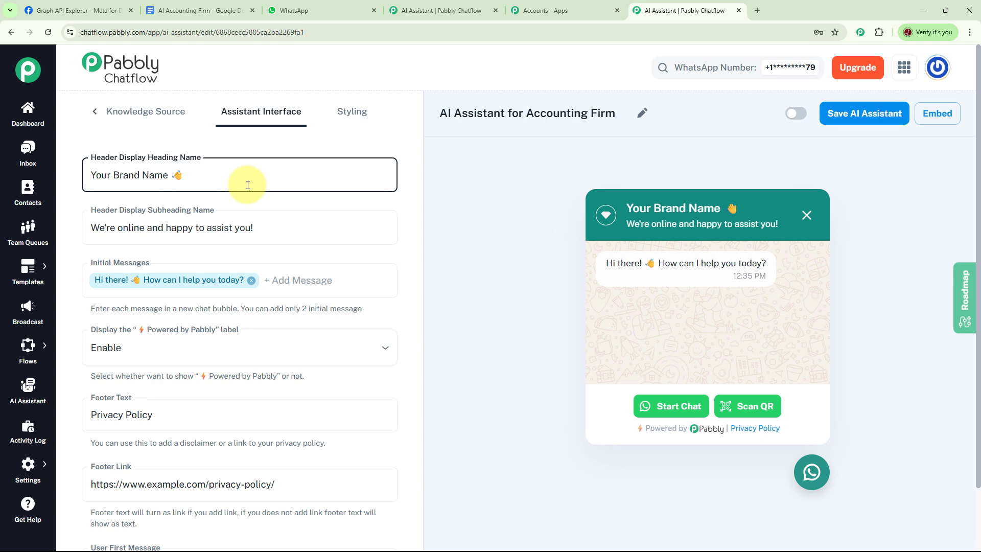
key(BackSpace)
key(BackSpace)
key(BackSpace)
key(BackSpace)
key(BackSpace)
key(BackSpace)
key(BackSpace)
key(BackSpace)
key(BackSpace)
key(BackSpace)
key(BackSpace)
key(BackSpace)
key(BackSpace)
key(BackSpace)
key(BackSpace)
text(Future Accounting Firm)
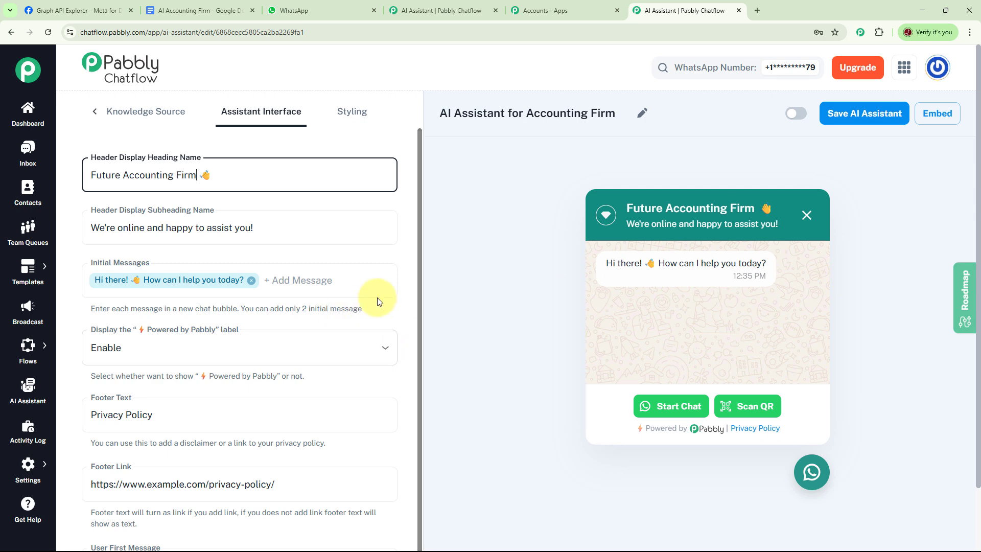
Step: Check the available options for displaying the "Powered by Pabbly" label
scroll(379, 291, down, 2)
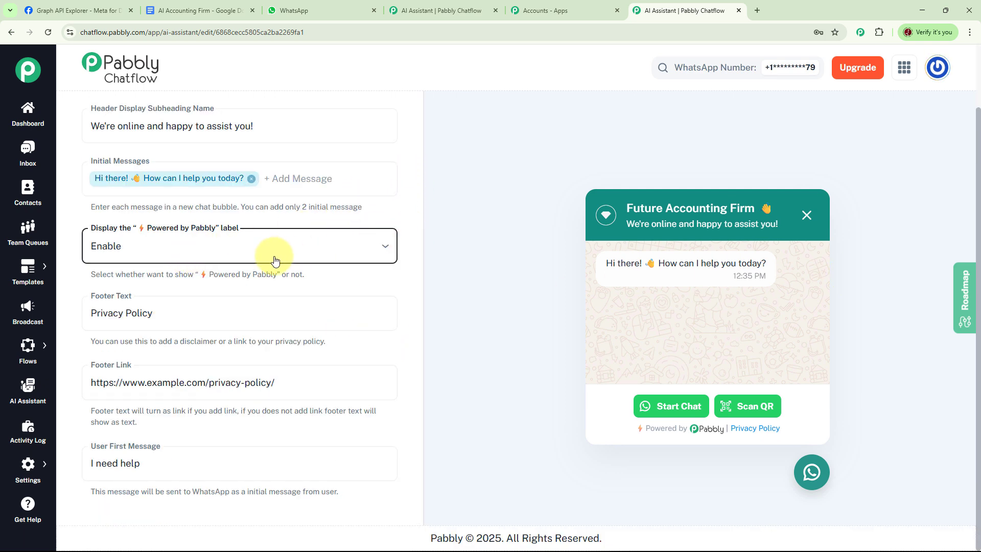
click(384, 252)
click(445, 264)
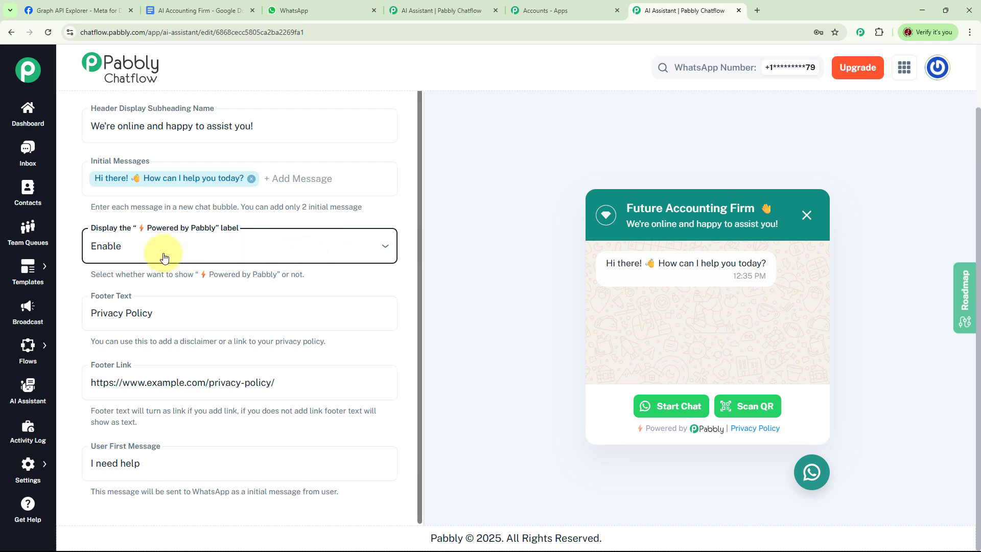
click(386, 245)
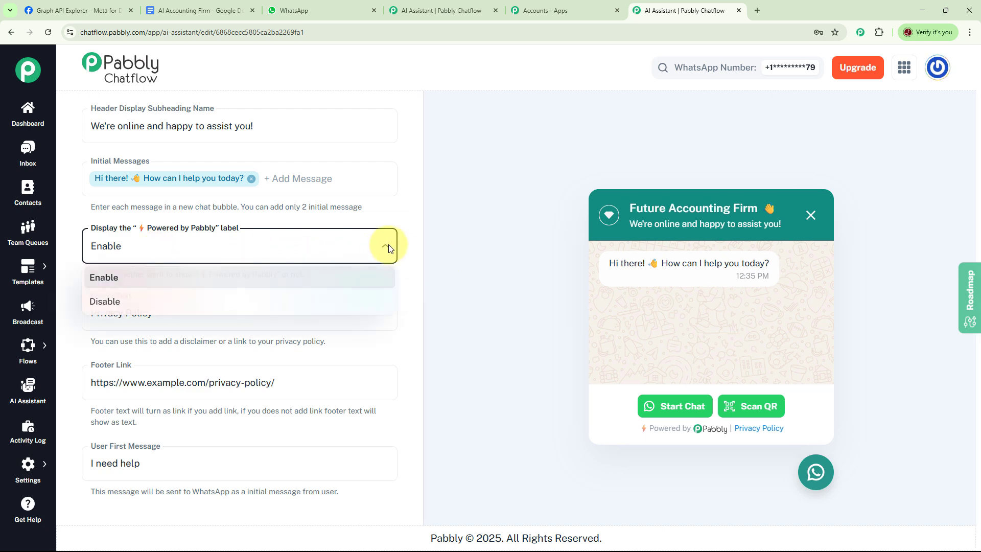
click(257, 323)
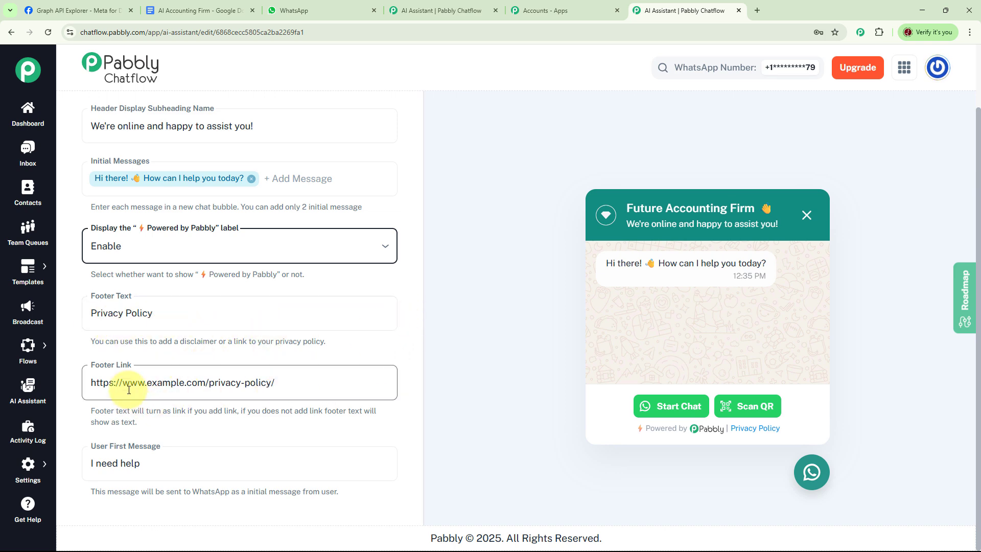
click(183, 384)
key(BackSpace)
key(BackSpace)
key(BackSpace)
key(BackSpace)
key(BackSpace)
key(BackSpace)
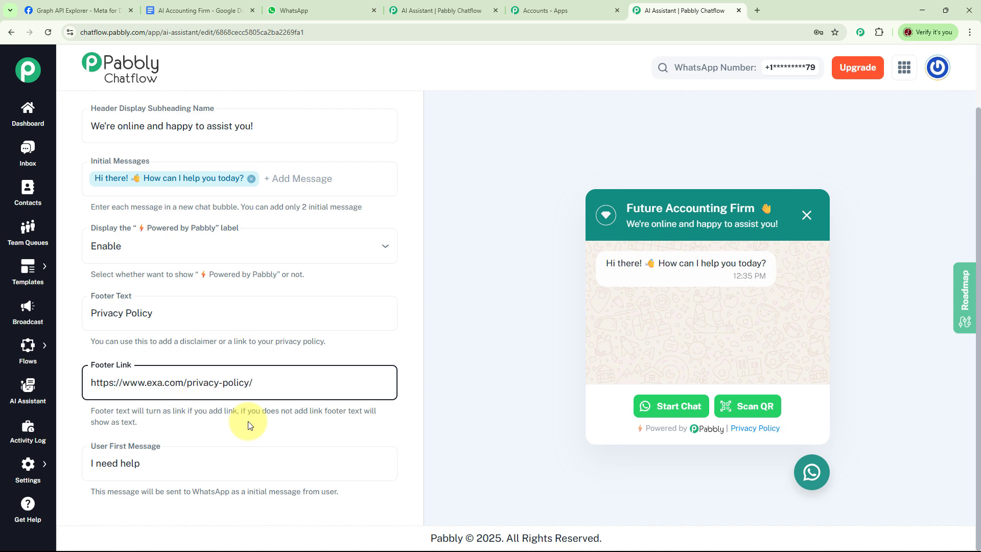
text(futur)
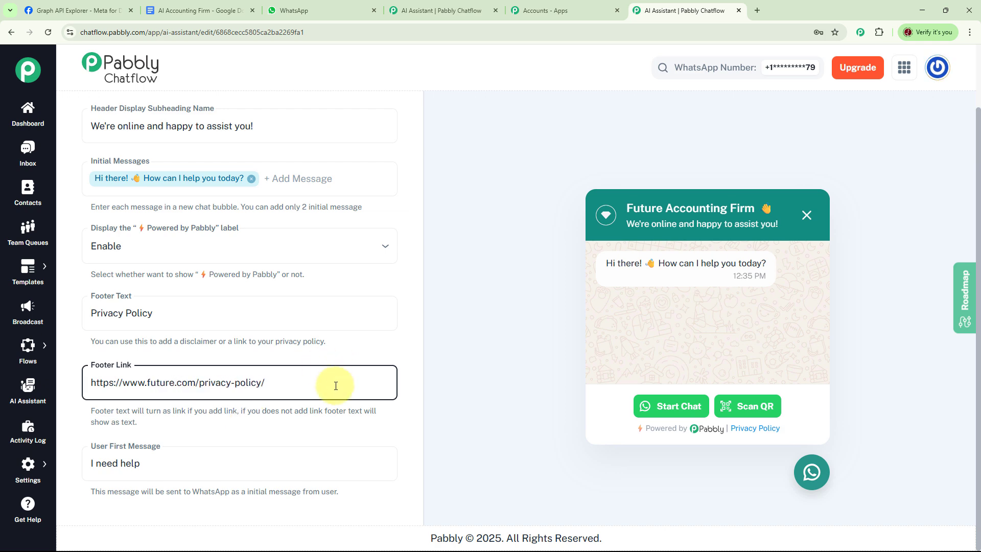
click(431, 388)
Step: Review the user's first message, then activate the accounting firm's AI assistant and save it
click(259, 466)
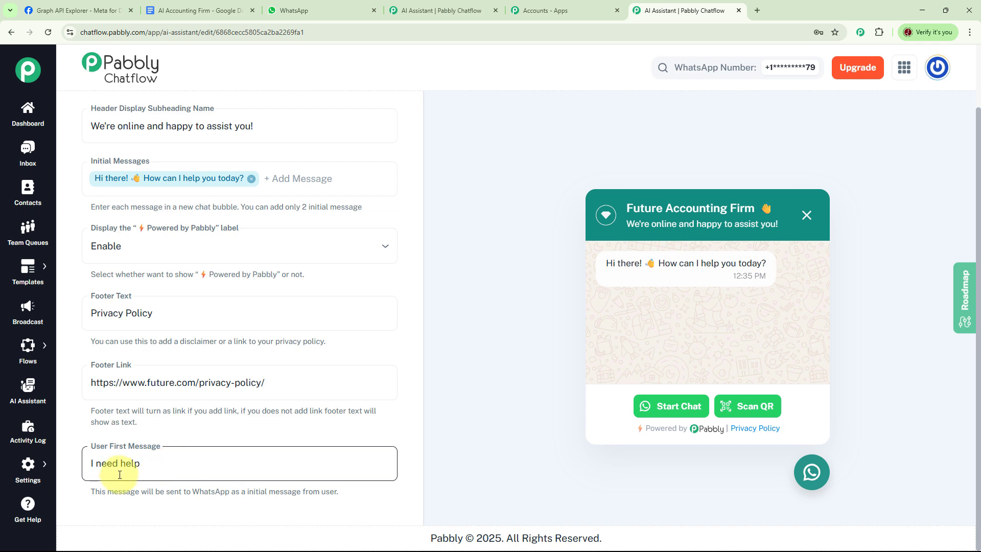
scroll(644, 281, up, 2)
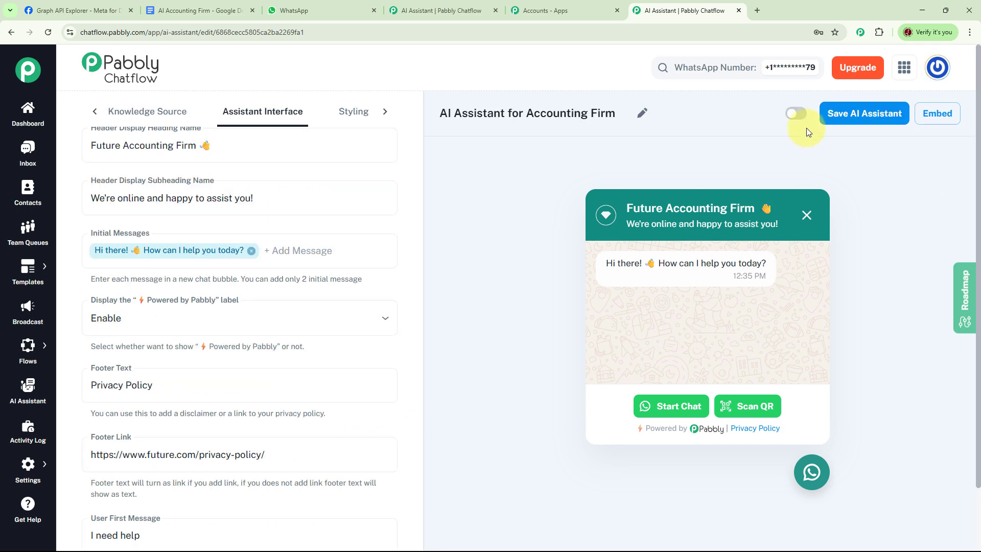
click(798, 115)
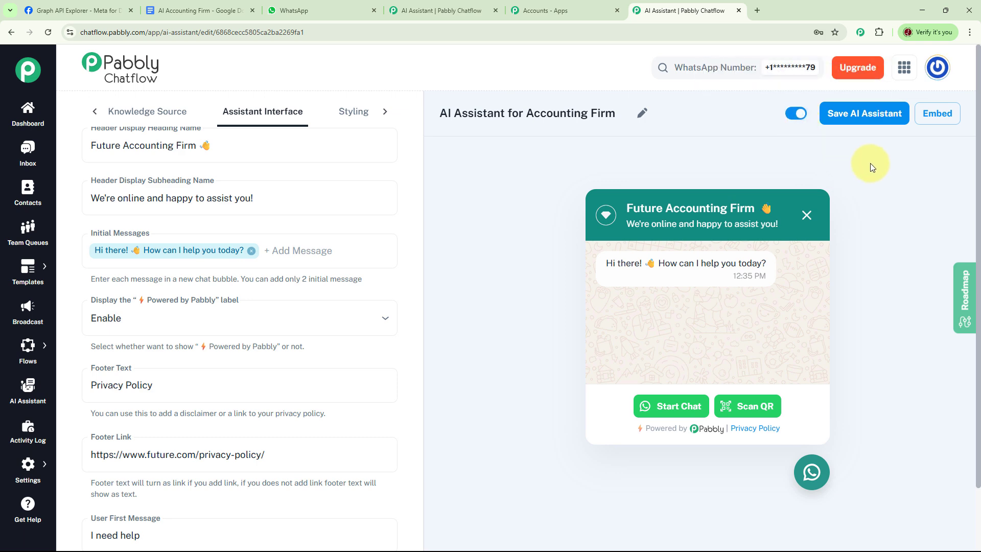
click(858, 125)
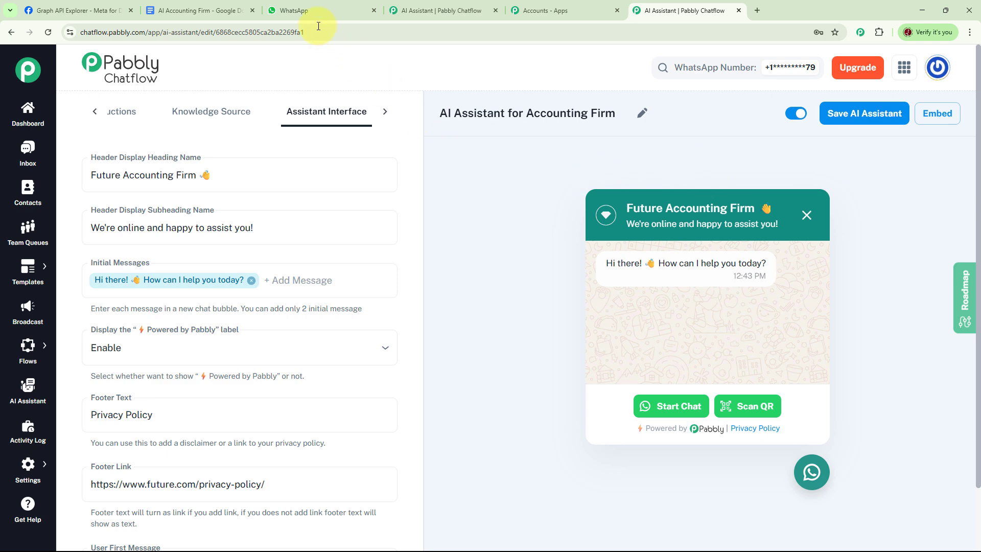
Step: Switch to WhatsApp and send "I need help" in the Future Accounting Firm chat to test the assistant
click(305, 8)
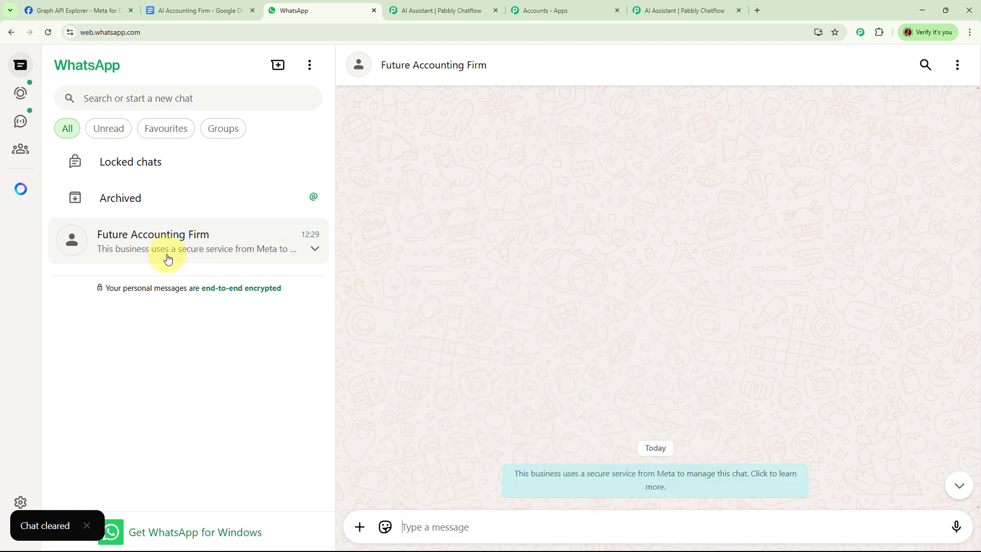
click(489, 521)
text(I need help)
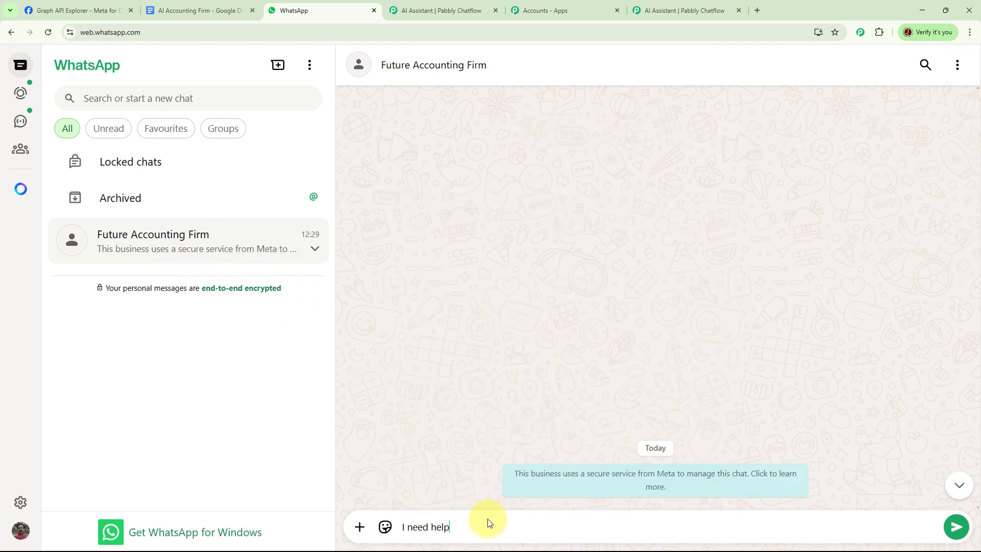
key(Return)
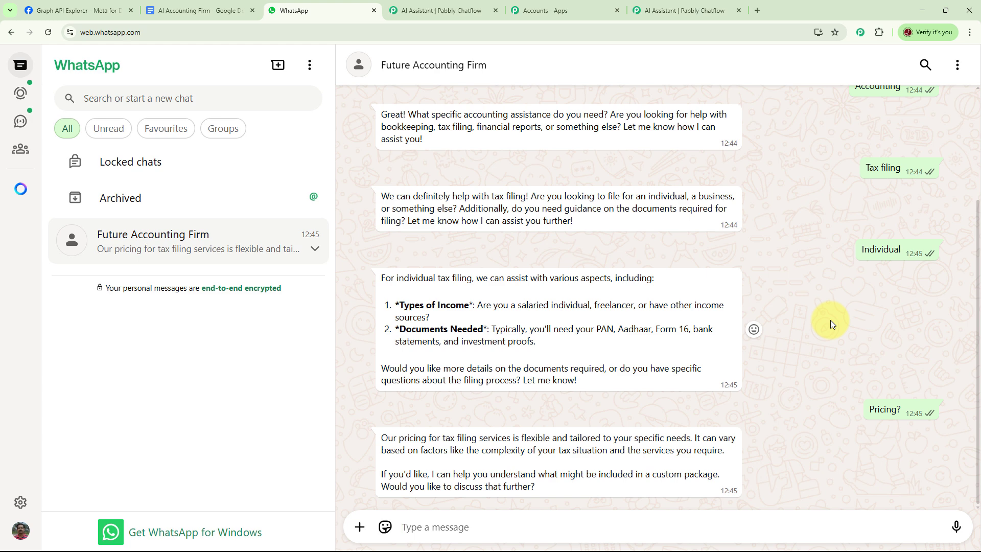
Step: Switch back to Pabbly Chatflow and open its dashboard
click(680, 10)
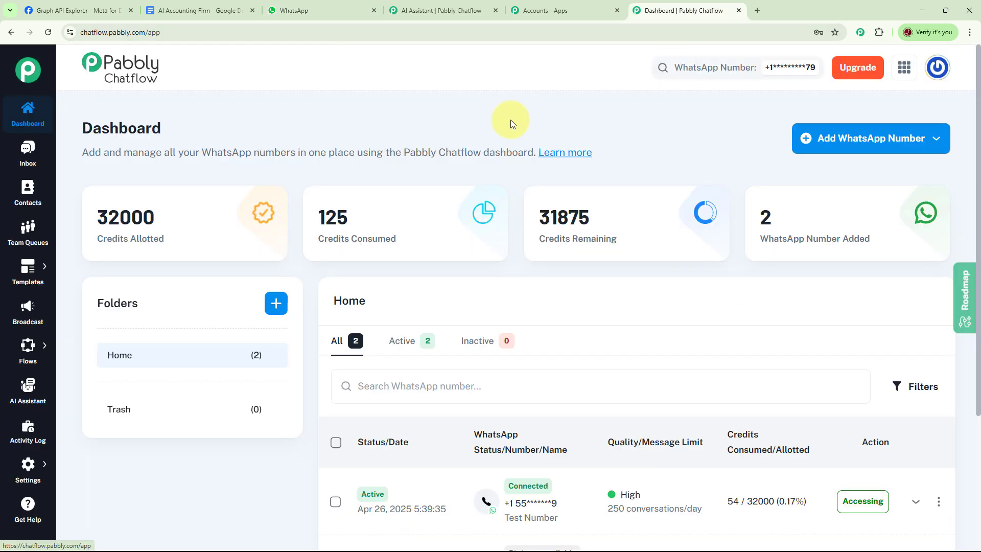